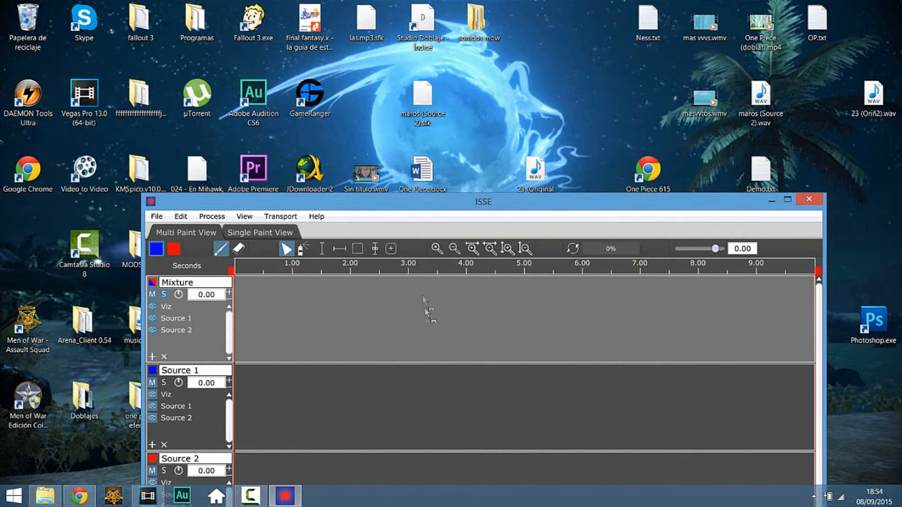
Load the audio clip into the Mixture track, play it in the maximized window and return the playhead to the start.
left_click_drag(427, 312, 427, 314)
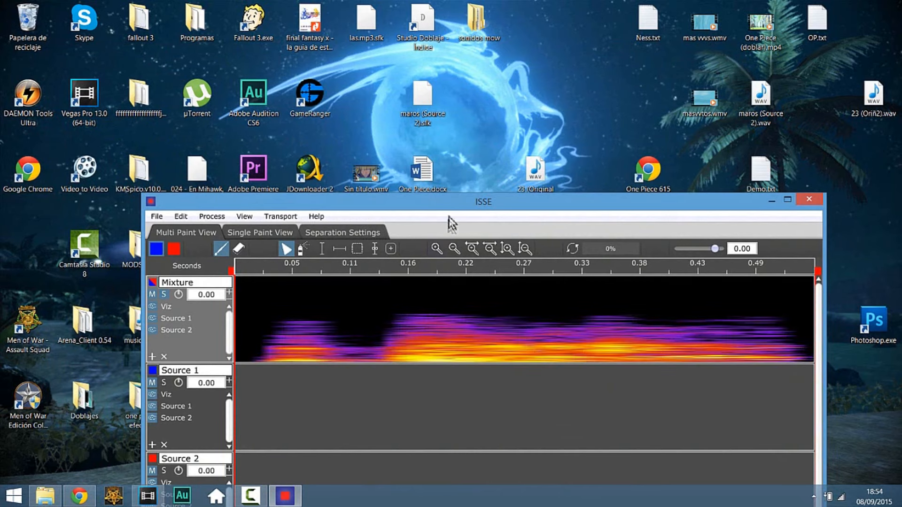
left_click(787, 200)
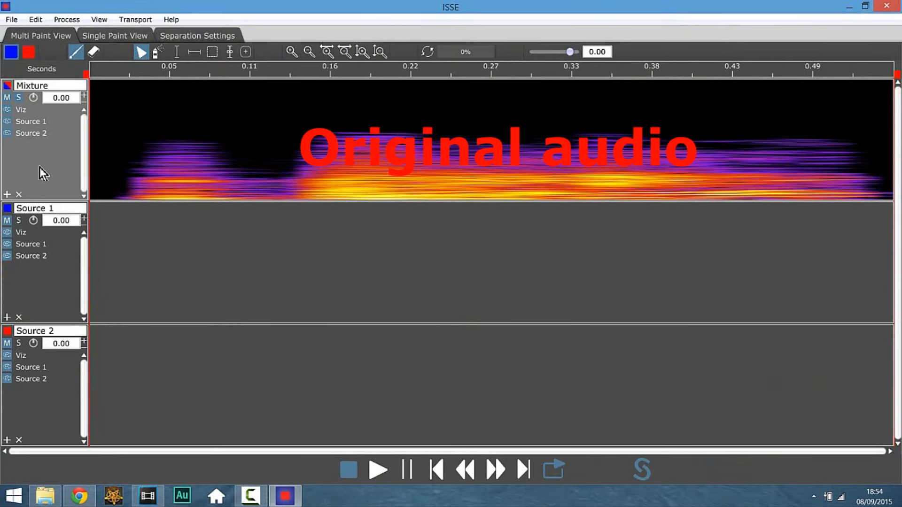
key("space")
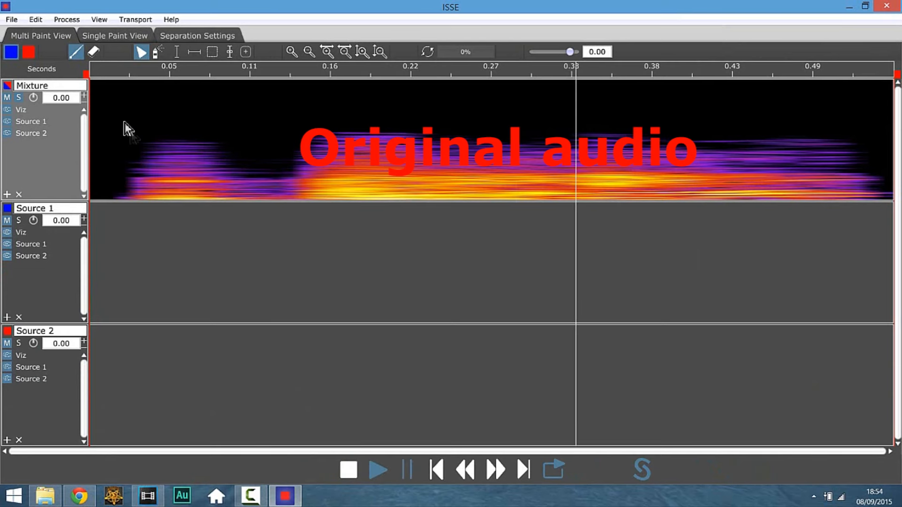
left_click_drag(114, 75, 91, 74)
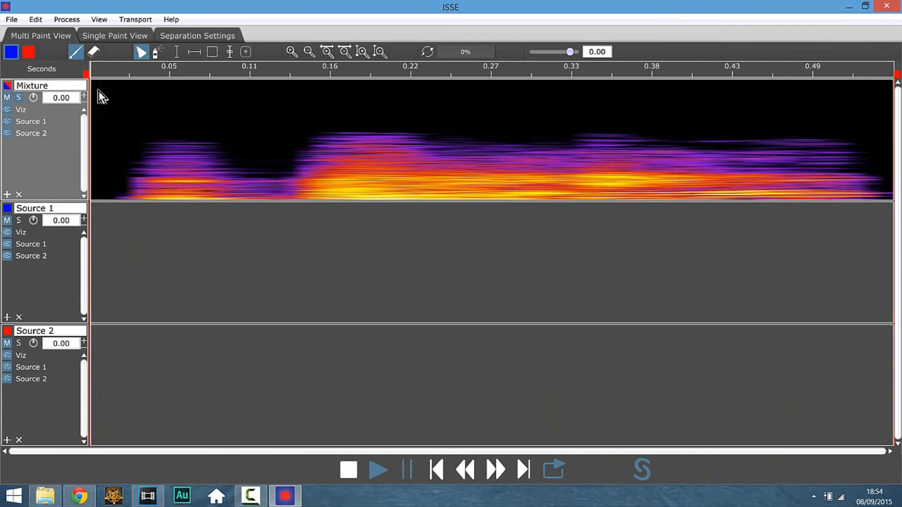
Show the Mixture track alone in the single paint view and choose the Spray Brush.
left_click(98, 34)
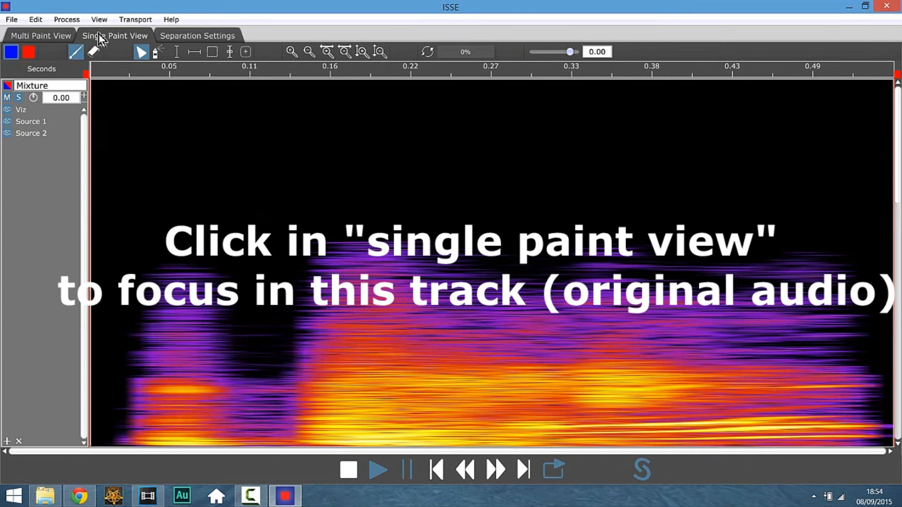
left_click(84, 97)
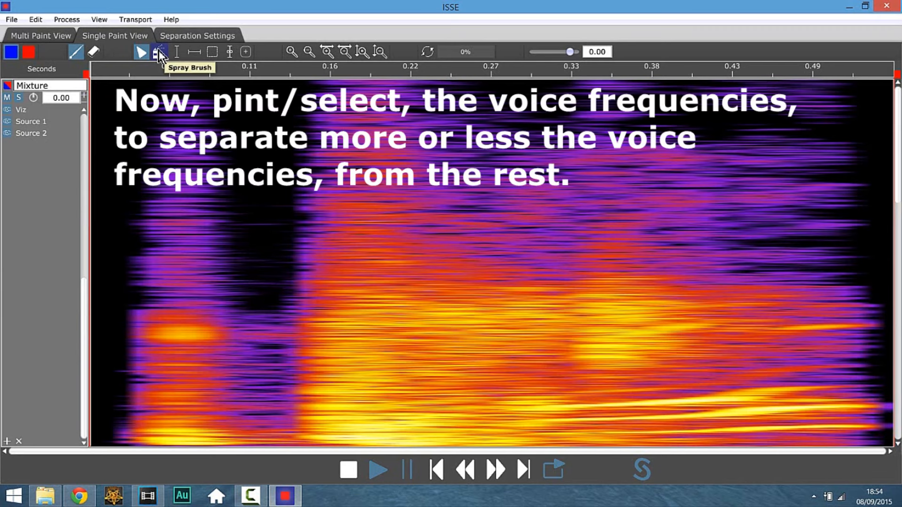
left_click(85, 97)
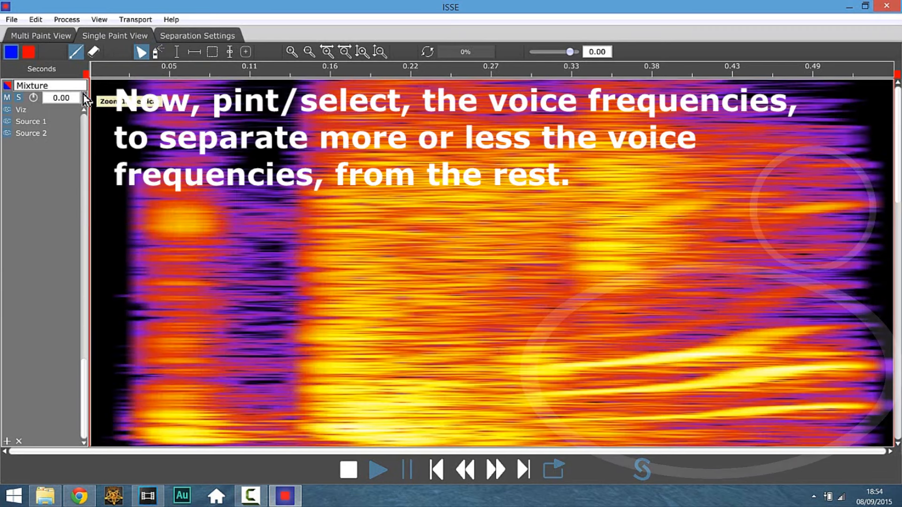
left_click(159, 52)
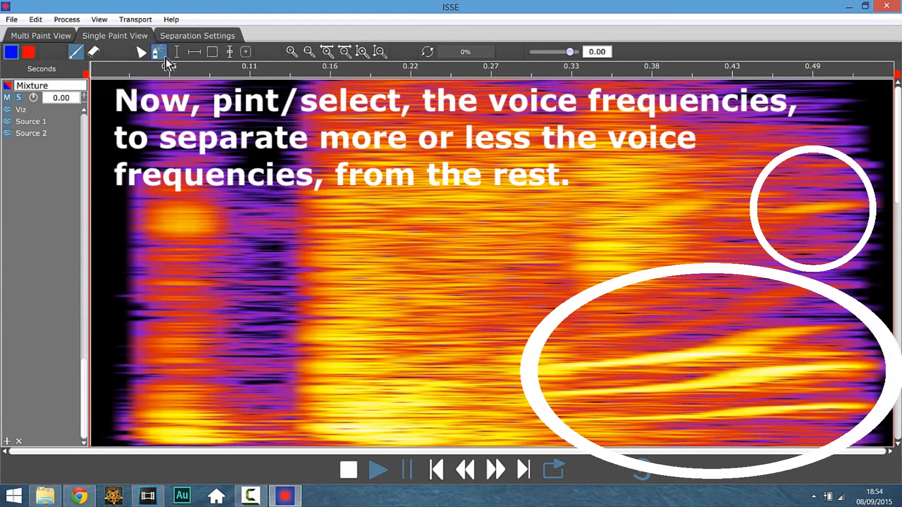
left_click(671, 355)
left_click(93, 51)
left_click_drag(606, 357, 744, 357)
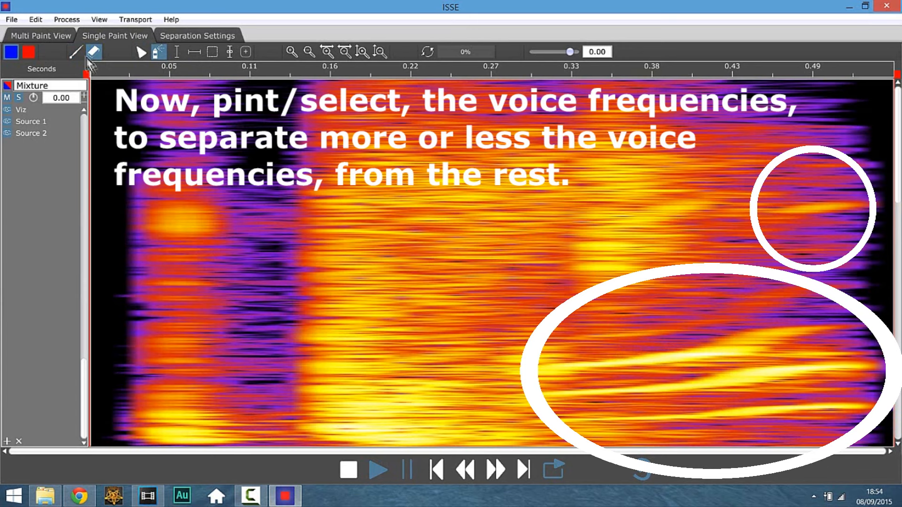
Check the brush settings and play the mixture from several points to identify the voice frequencies.
left_click(246, 52)
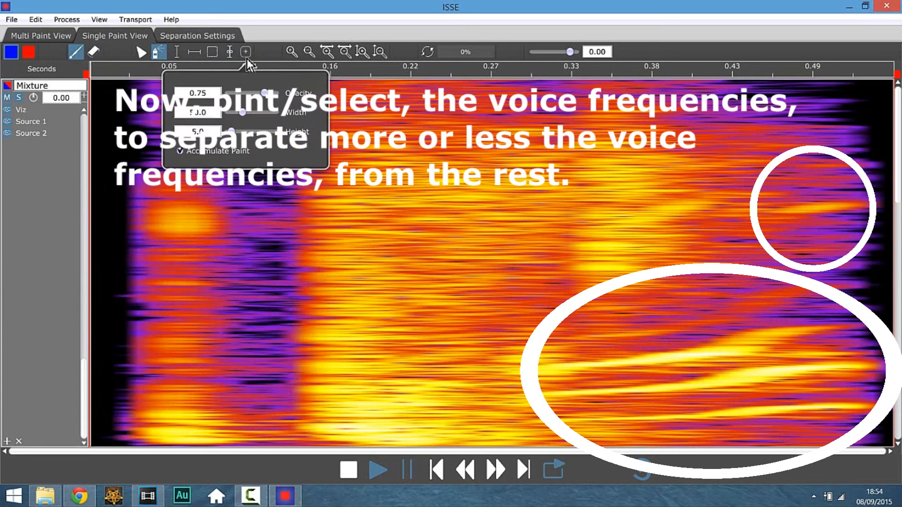
left_click(13, 259)
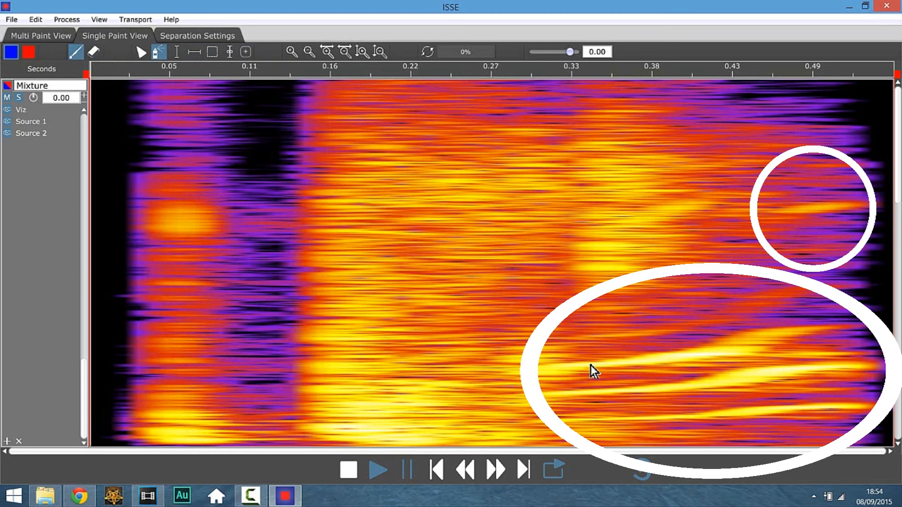
left_click(470, 69)
key("space")
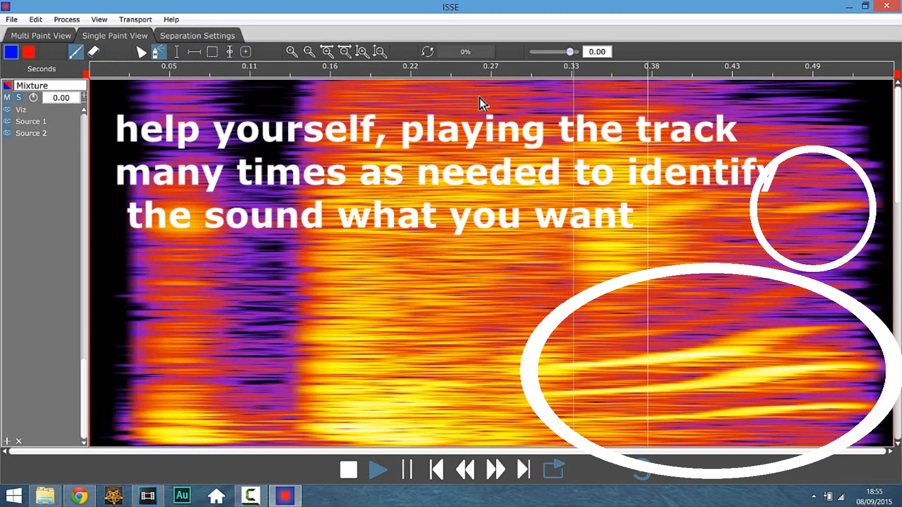
left_click_drag(508, 67, 518, 68)
key("space")
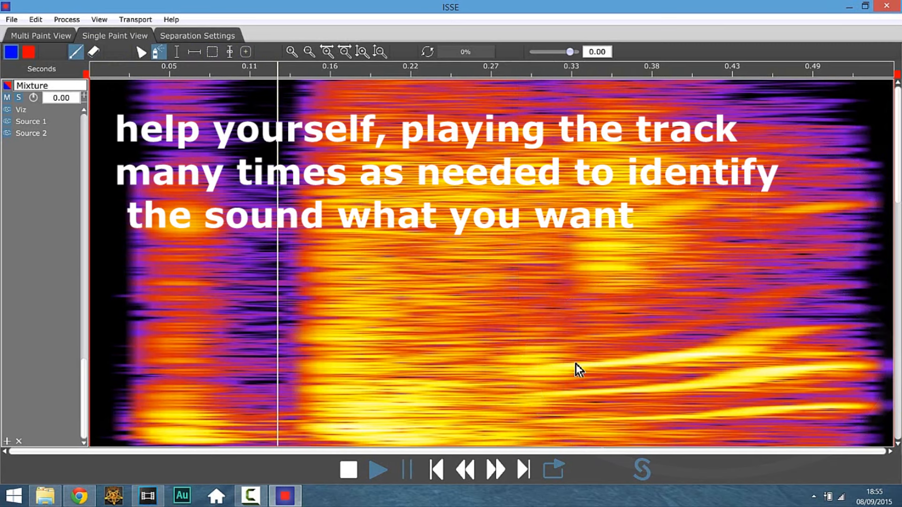
Spray blue paint along the upper bright voice harmonic and the later parts of the two harmonics below it.
mouse_move(544, 366)
left_mouse_down()
mouse_move(654, 364)
mouse_move(765, 340)
mouse_move(747, 346)
mouse_move(756, 345)
left_mouse_up()
left_click_drag(812, 373, 778, 379)
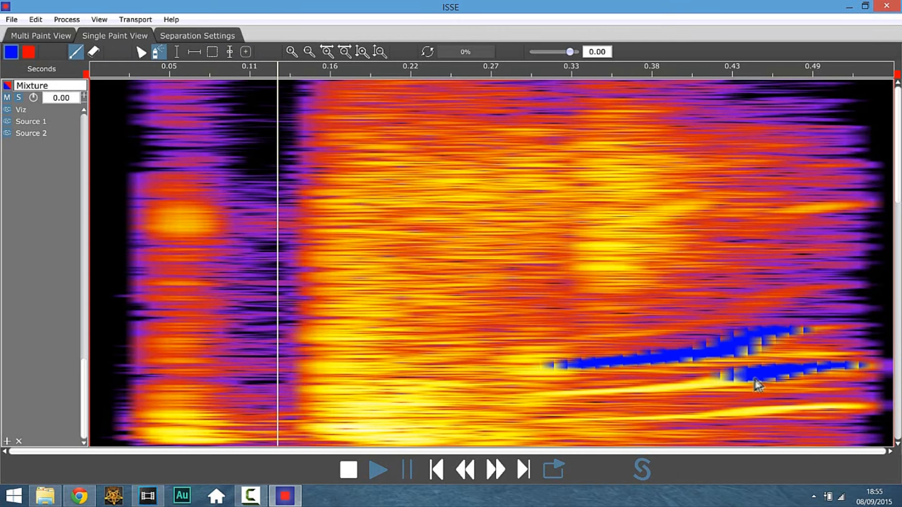
left_click_drag(852, 402, 774, 410)
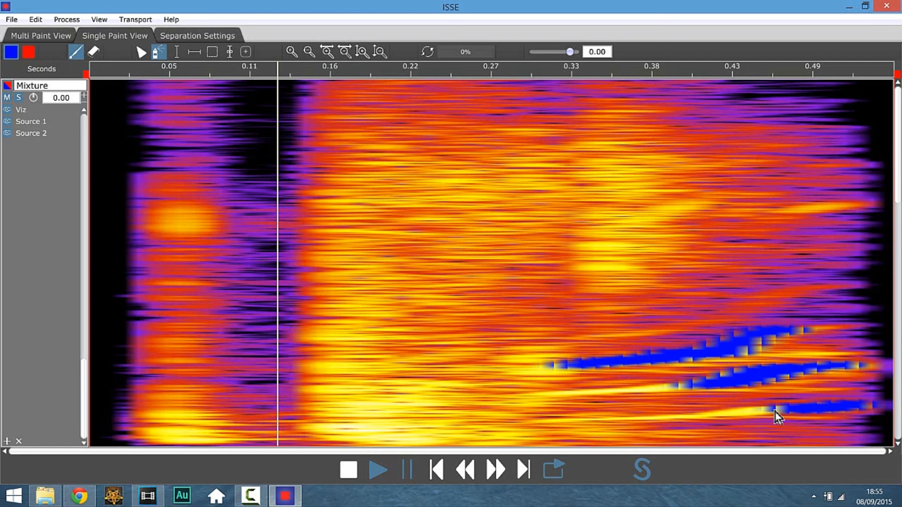
Set the brush height to 4.0 and extend the blue strokes on the two lower harmonics towards their beginnings.
left_click(245, 52)
left_click_drag(238, 131, 232, 133)
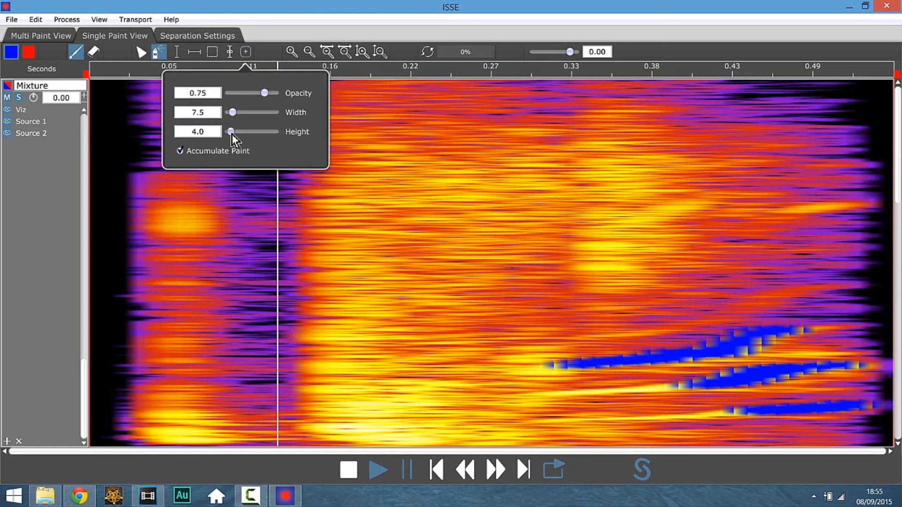
left_click(357, 292)
mouse_move(731, 414)
left_mouse_down()
mouse_move(681, 420)
mouse_move(665, 391)
mouse_move(545, 393)
left_mouse_up()
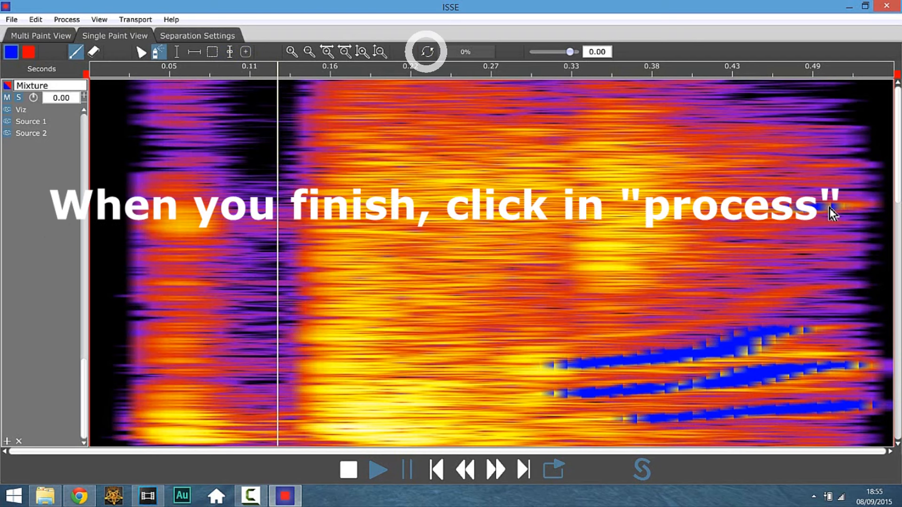
Process the separation and play Source 1 soloed in the multi paint view.
left_click(431, 53)
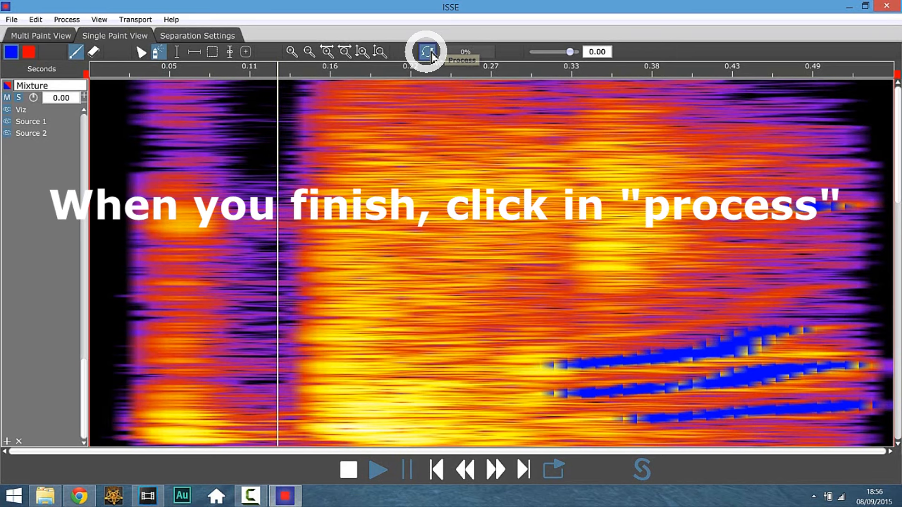
left_click(45, 35)
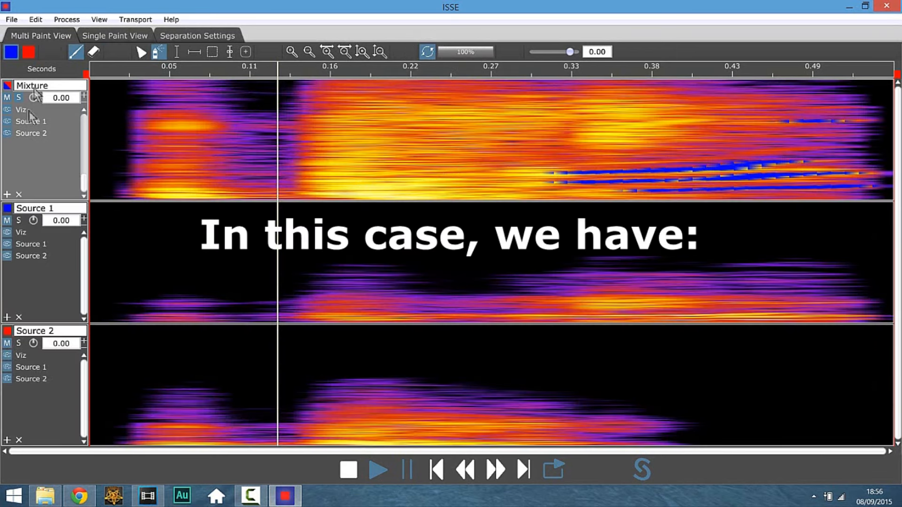
left_click(98, 70)
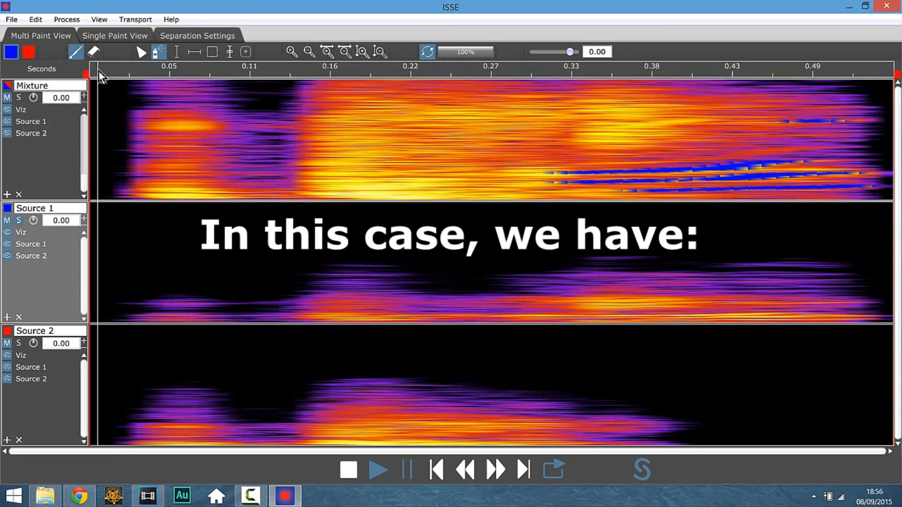
key("space")
key("space")
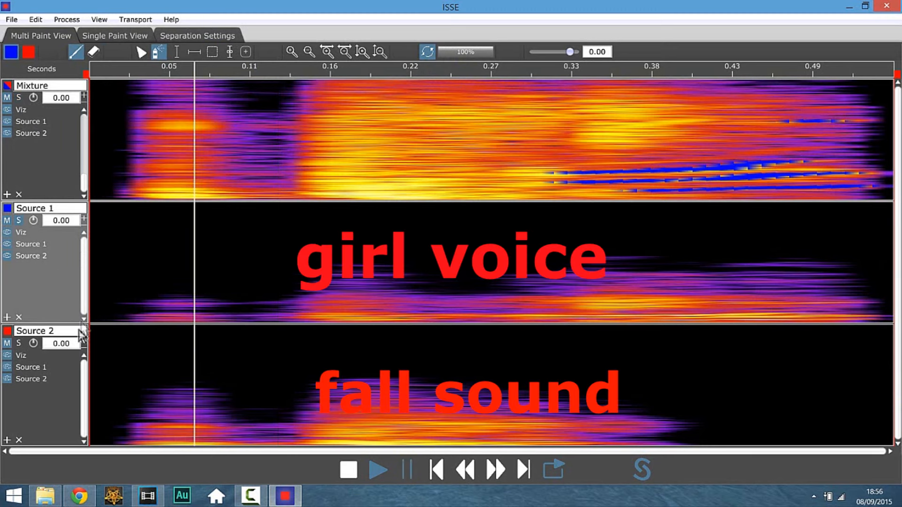
Raise the playback level to 15.00 and listen to the separated Source 1 again from near the start.
left_click_drag(121, 71, 6, 95)
left_click_drag(571, 55, 639, 57)
key("space")
left_click_drag(111, 74, 98, 70)
key("space")
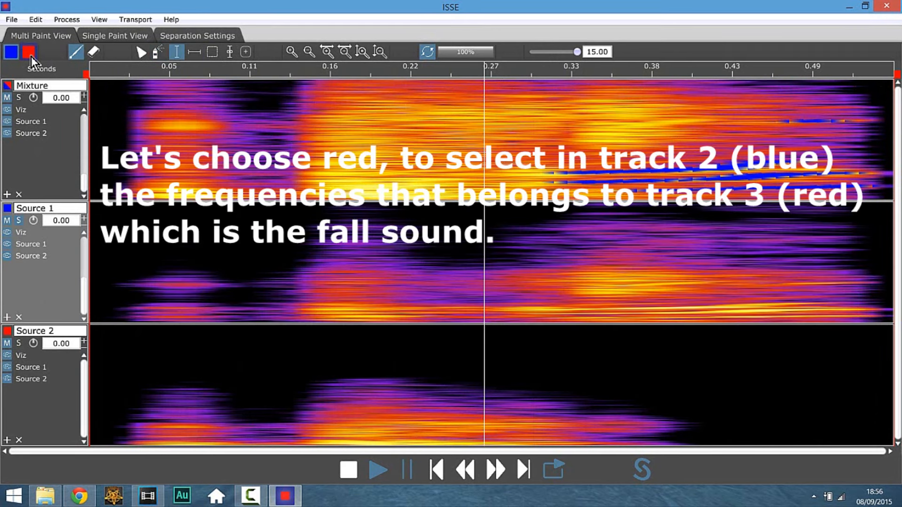
In the single view of Source 1, mark all audio before about 0.27 seconds red and play it back.
left_click(30, 54)
left_click(103, 37)
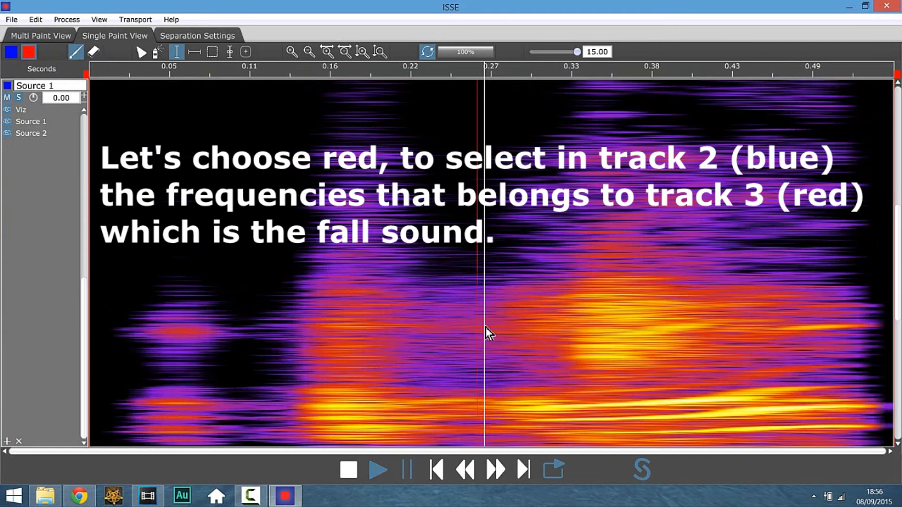
left_click_drag(477, 323, 10, 329)
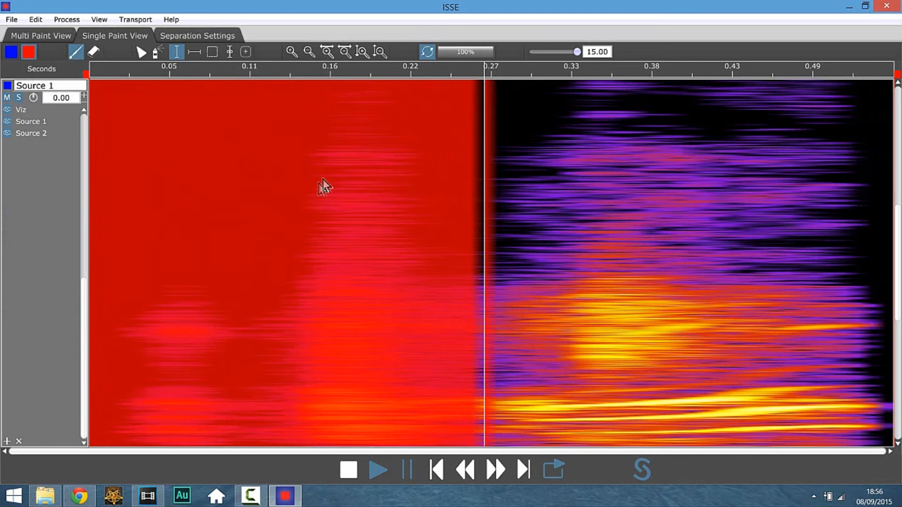
key("space")
key("space")
Mark full-length frequency bands red in Source 1: above the voice harmonics, between the upper and lower groups, and below the lowest one.
left_click(84, 102)
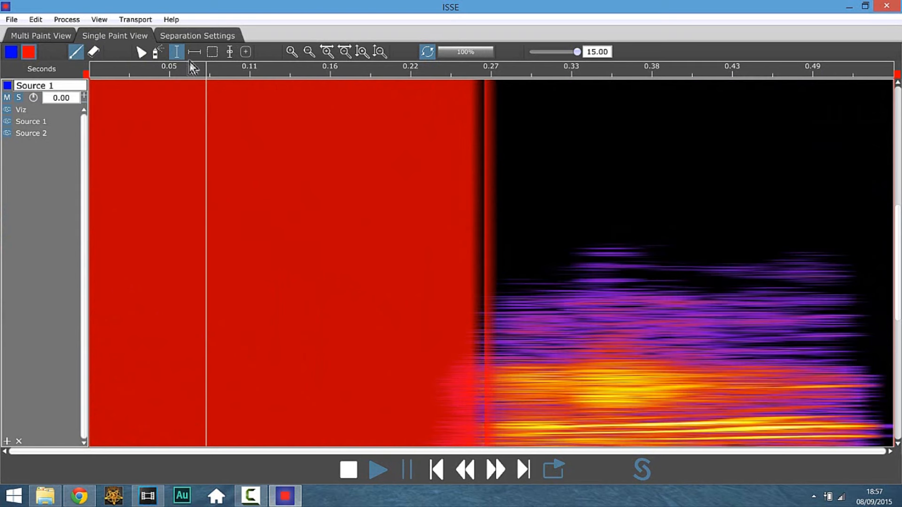
mouse_move(608, 204)
left_mouse_down()
mouse_move(663, 283)
mouse_move(850, 365)
mouse_move(843, 385)
left_mouse_up()
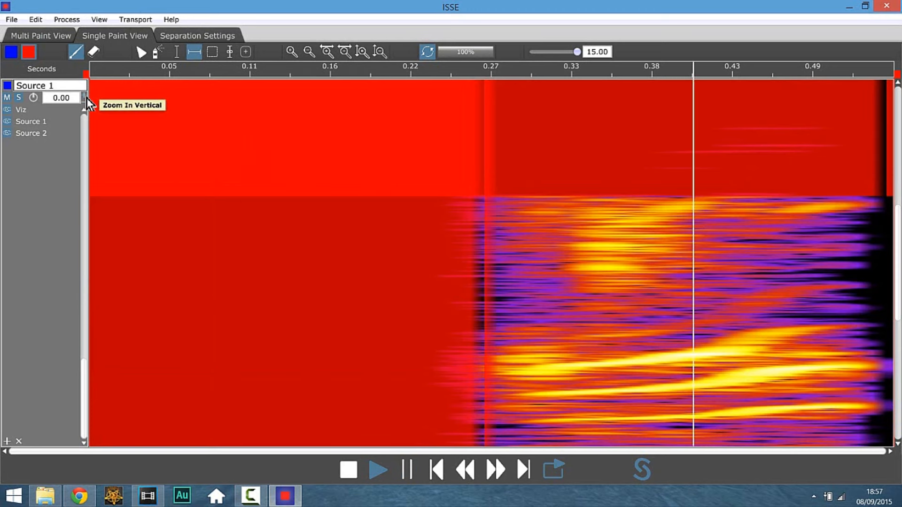
left_click_drag(795, 219, 839, 283)
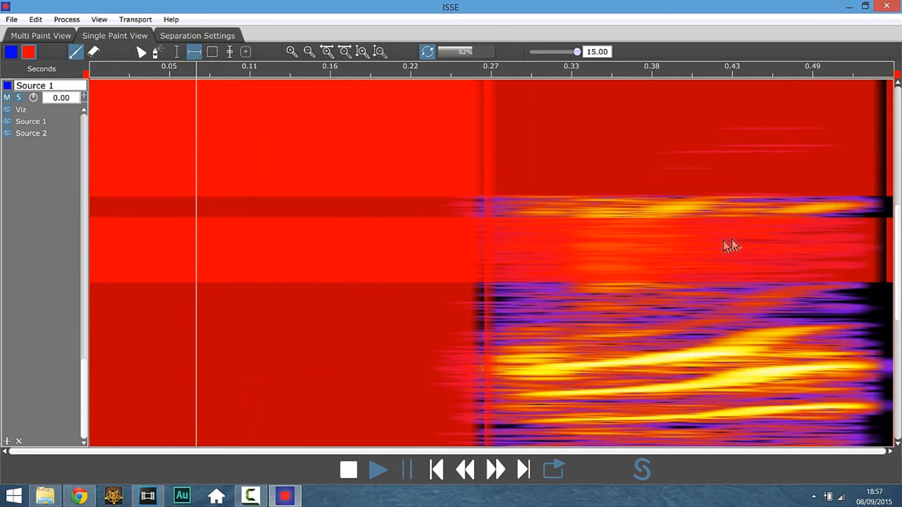
left_click_drag(662, 427, 697, 485)
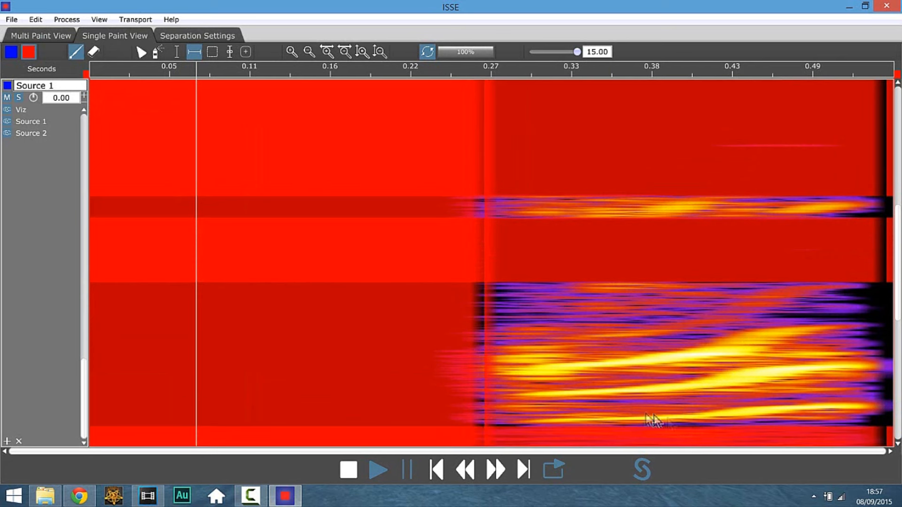
Spray red paint over the residual fall sound between and around the lower voice harmonics of Source 1.
left_click(158, 51)
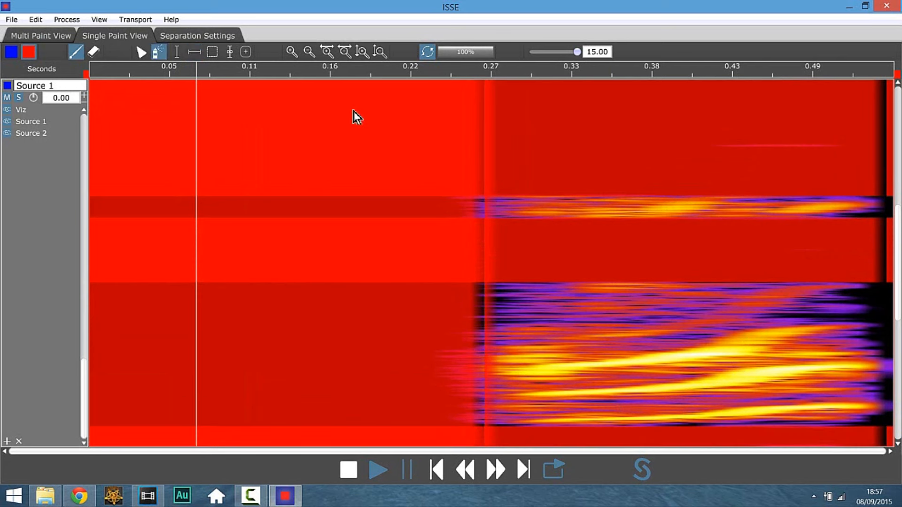
left_click_drag(508, 414, 526, 413)
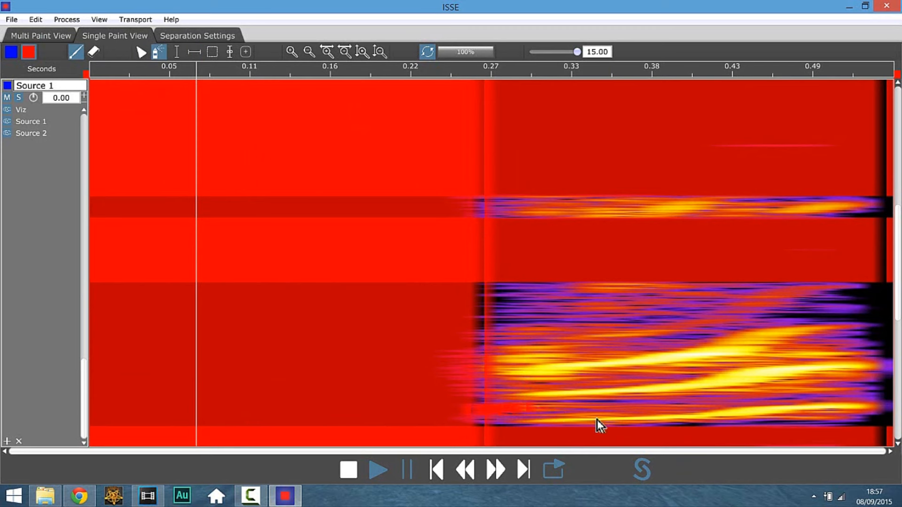
left_click_drag(598, 408, 784, 390)
left_click_drag(845, 392, 731, 397)
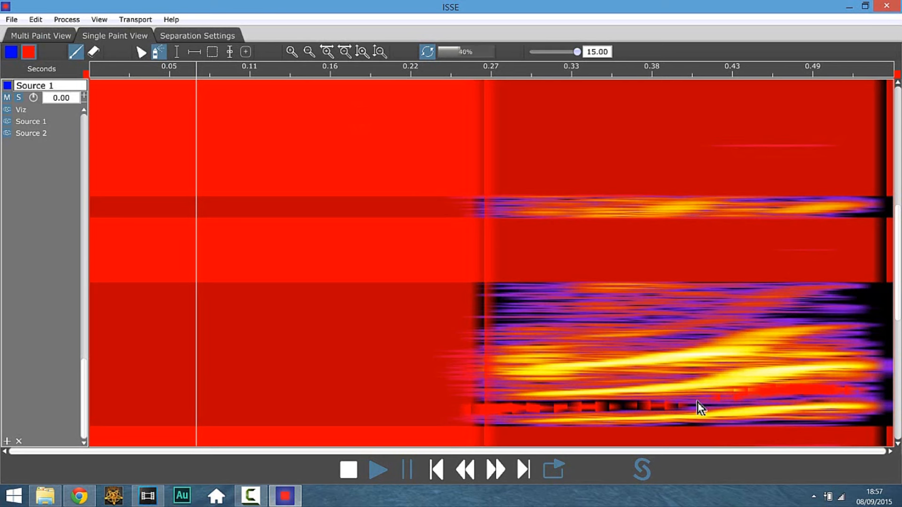
left_click_drag(840, 426, 815, 421)
left_click_drag(700, 374, 653, 369)
left_click_drag(740, 362, 710, 364)
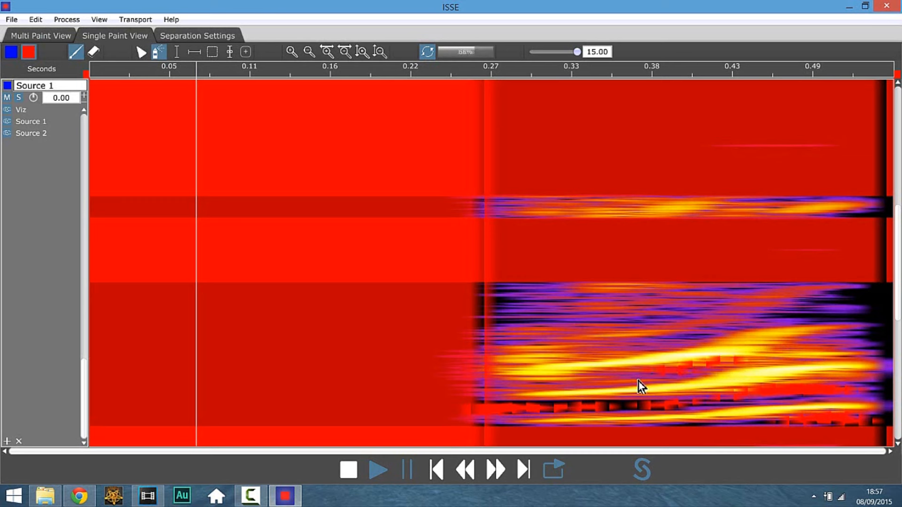
left_click_drag(653, 375, 545, 395)
left_click_drag(437, 405, 435, 407)
left_click_drag(665, 342, 647, 343)
Mark red boxes over the noise above the lower harmonics and over the beginning of the upper harmonic band.
left_click(213, 52)
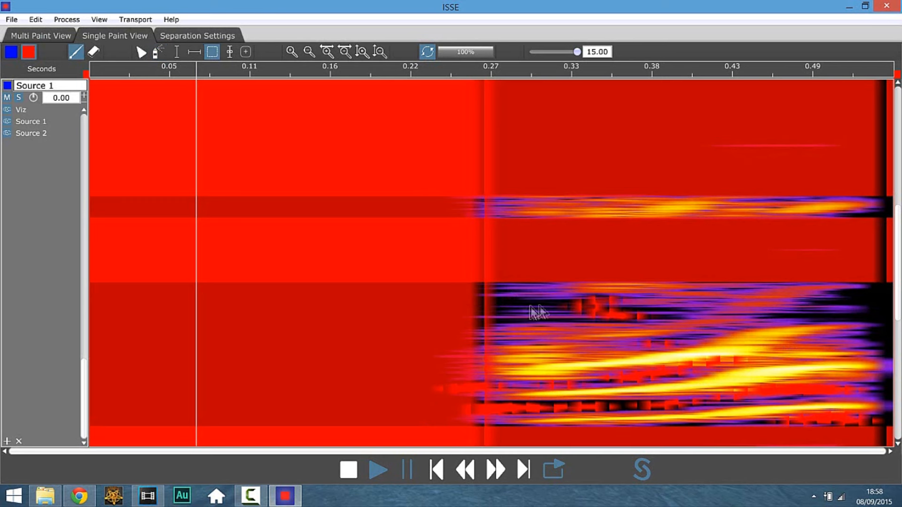
mouse_move(491, 264)
left_mouse_down()
mouse_move(559, 284)
mouse_move(714, 297)
left_mouse_up()
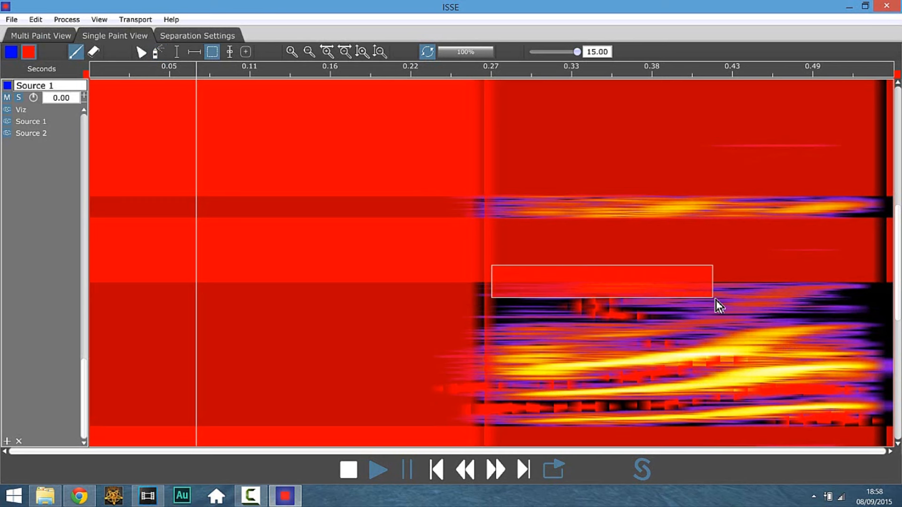
mouse_move(477, 284)
left_mouse_down()
mouse_move(615, 318)
mouse_move(676, 316)
left_mouse_up()
mouse_move(478, 182)
left_mouse_down()
mouse_move(534, 191)
mouse_move(570, 244)
mouse_move(620, 243)
mouse_move(621, 254)
left_mouse_up()
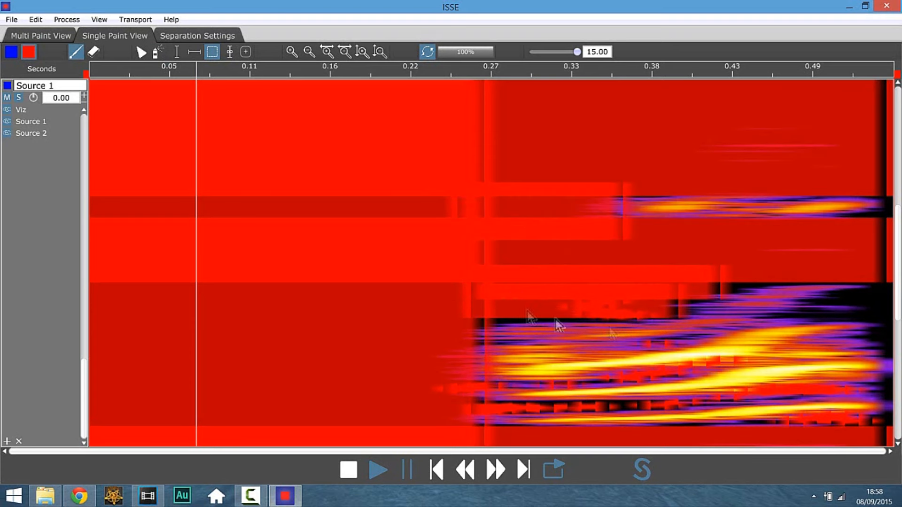
In the multi-track view, solo and play back Source 1, Source 2 and the original mixture to compare them.
left_click(48, 35)
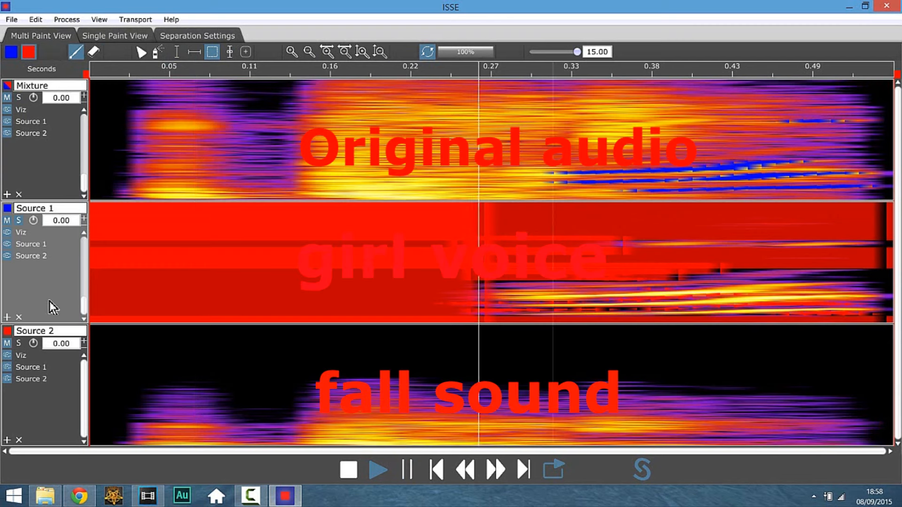
left_click(44, 385)
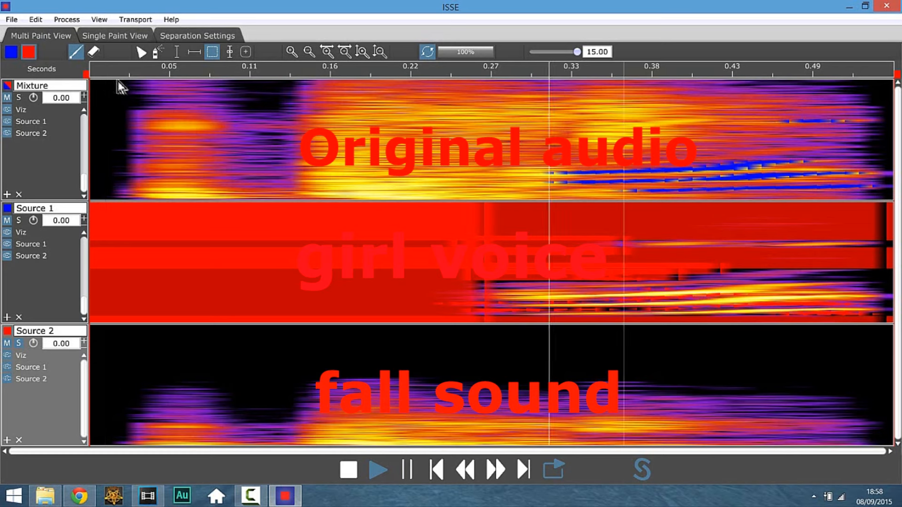
key("space")
left_click(50, 162)
left_click_drag(95, 74, 48, 95)
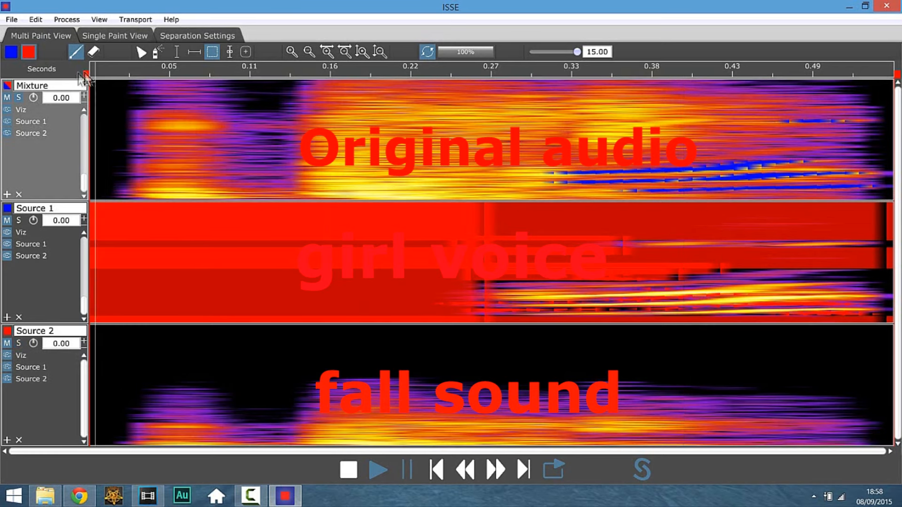
key("space")
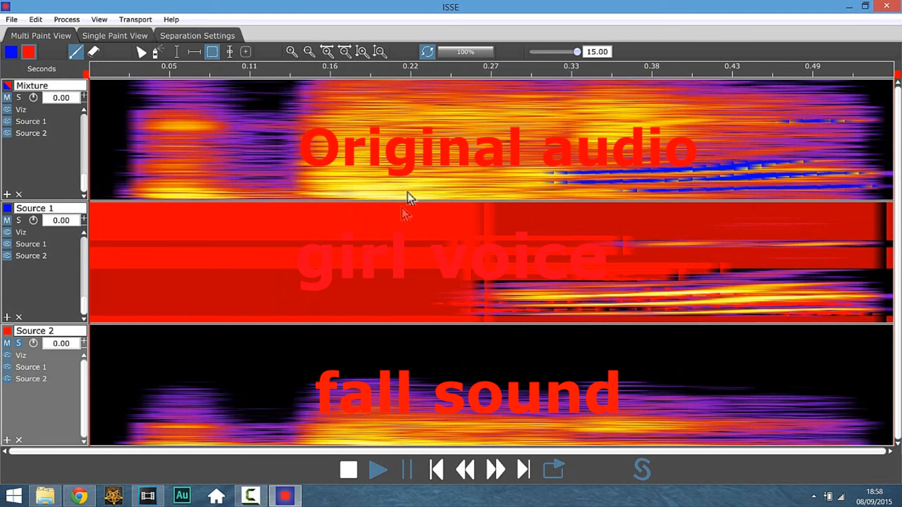
Turn off the separation processing and export the audio to the desktop folder (Escritorio).
left_click(14, 19)
left_click(430, 54)
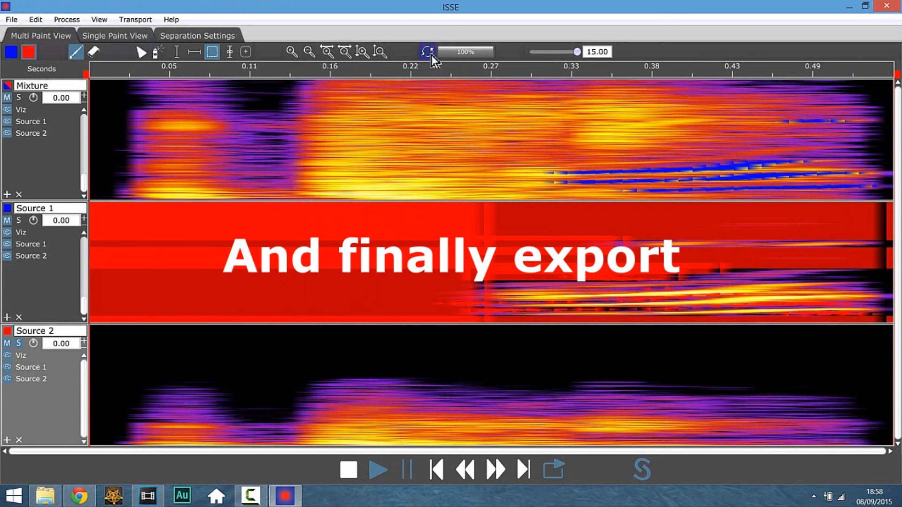
left_click(10, 21)
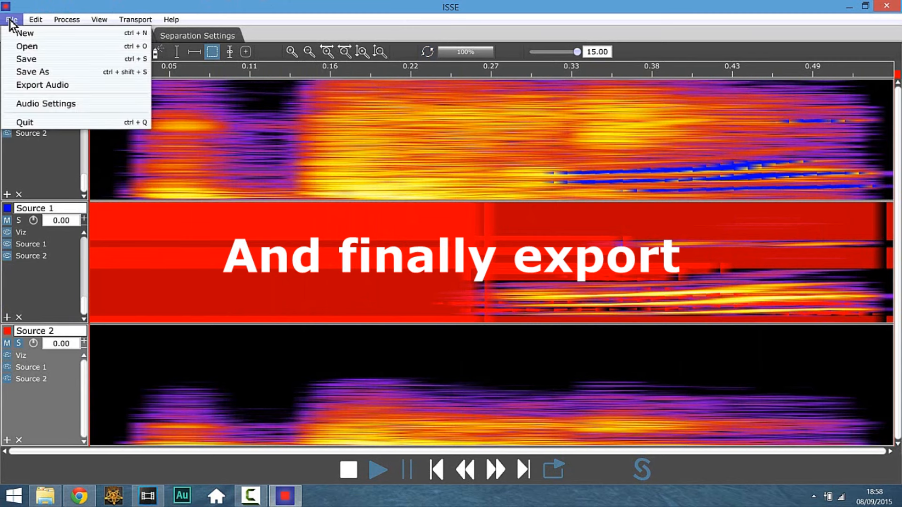
left_click(37, 89)
left_click(403, 205)
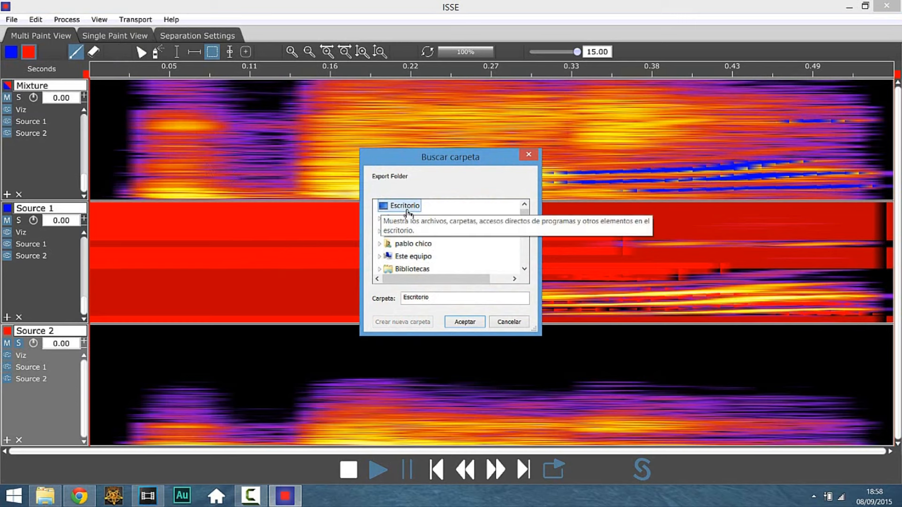
left_click(459, 323)
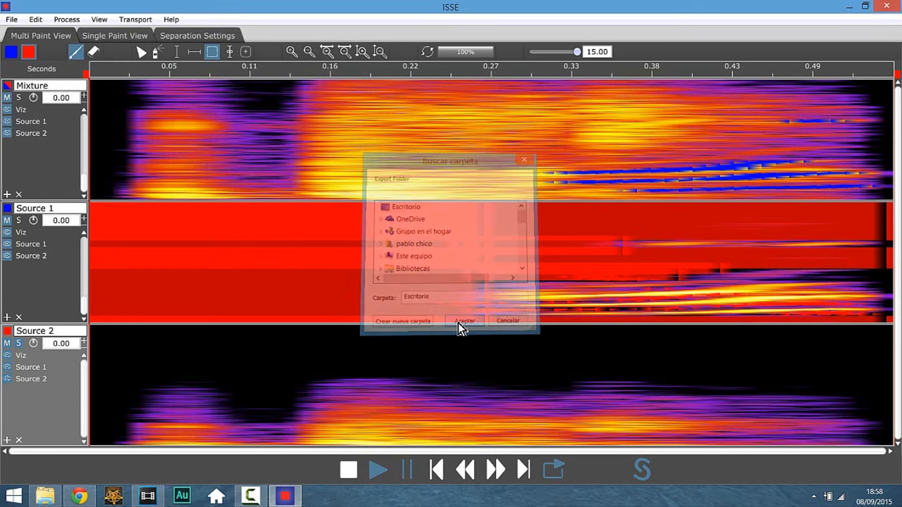
On the desktop, play the exported 23 (Original Mix) (Source 1).wav, then close the player and delete that file.
left_click(847, 6)
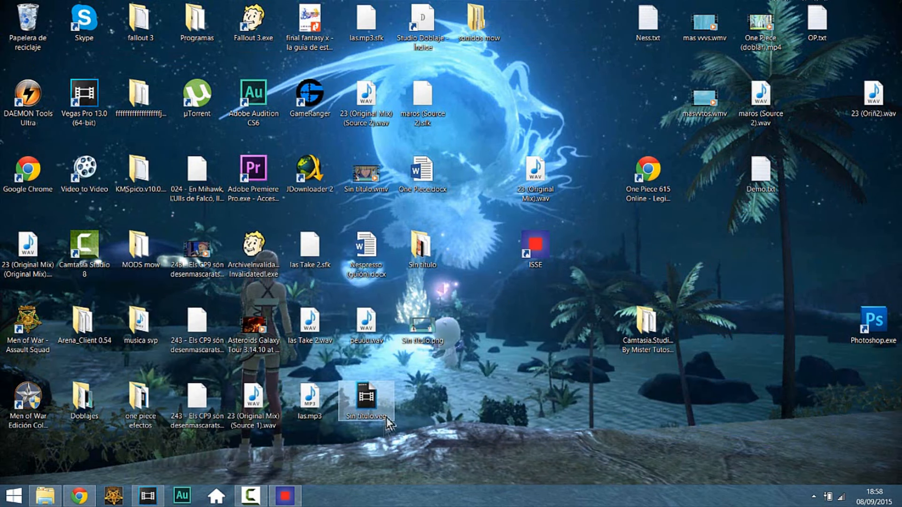
left_click_drag(266, 418, 543, 98)
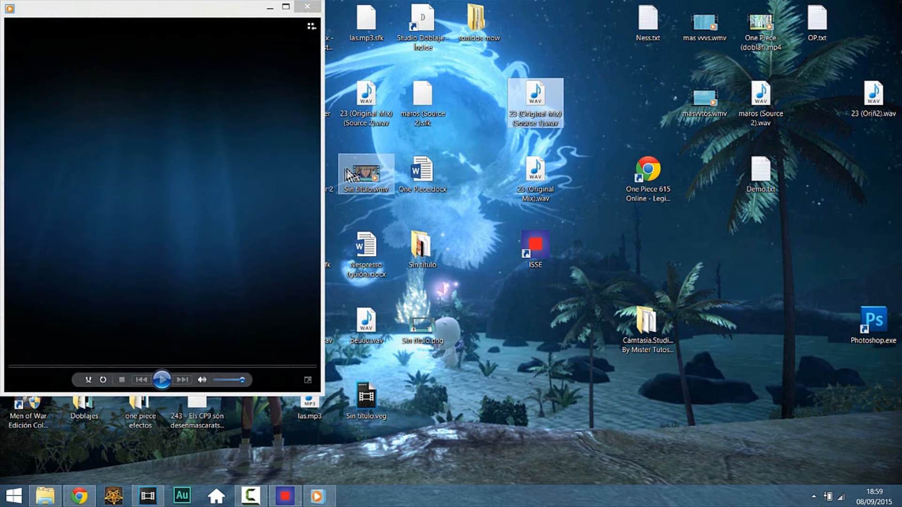
left_click(163, 379)
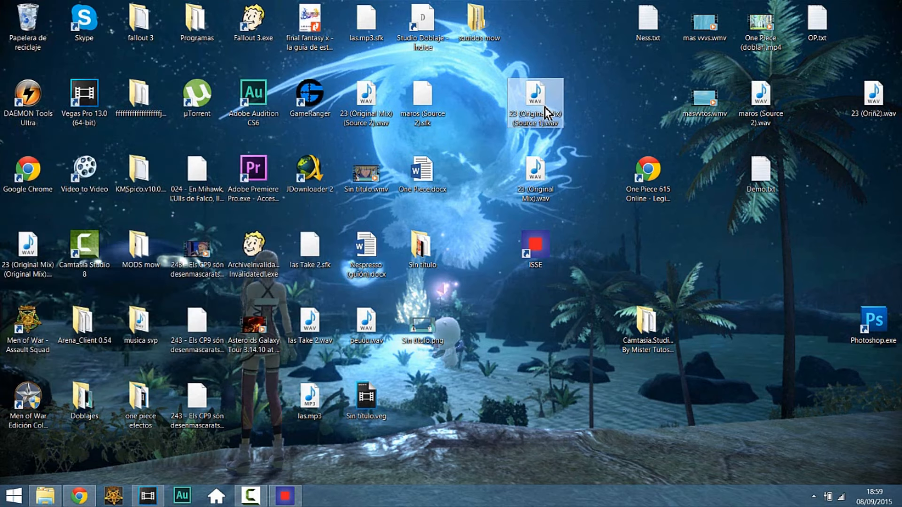
right_click(544, 108)
left_click(599, 327)
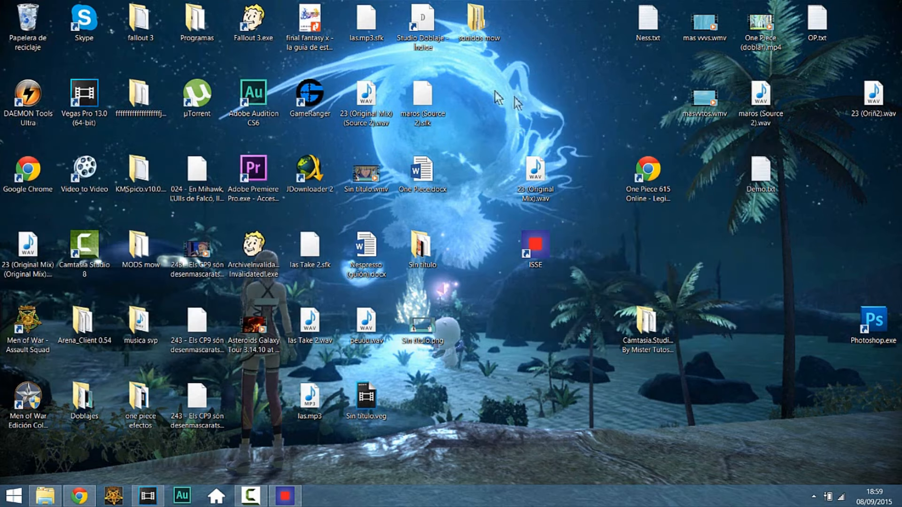
Move 23 (Original Mix) (Source 2).wav above the original mix file, play it, and move 23 (Original Mix).wav above the Photoshop shortcut.
left_click_drag(366, 99, 545, 114)
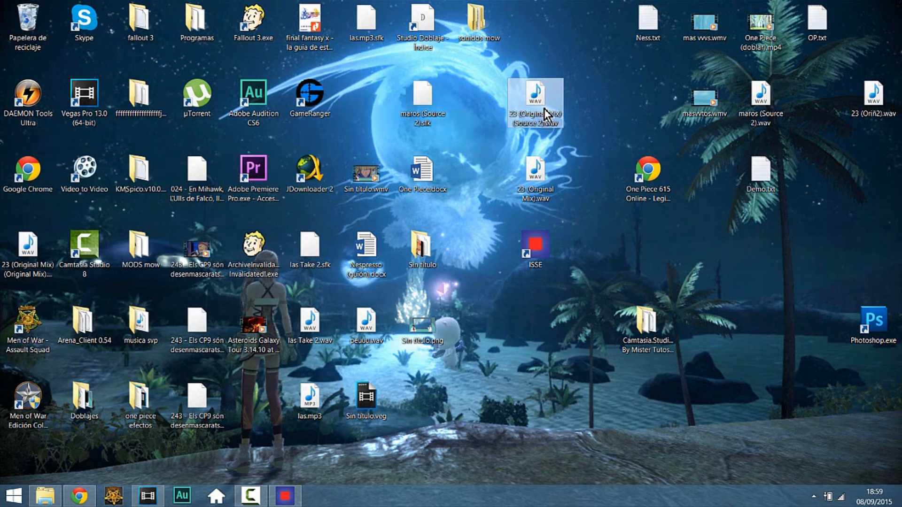
double_click(544, 114)
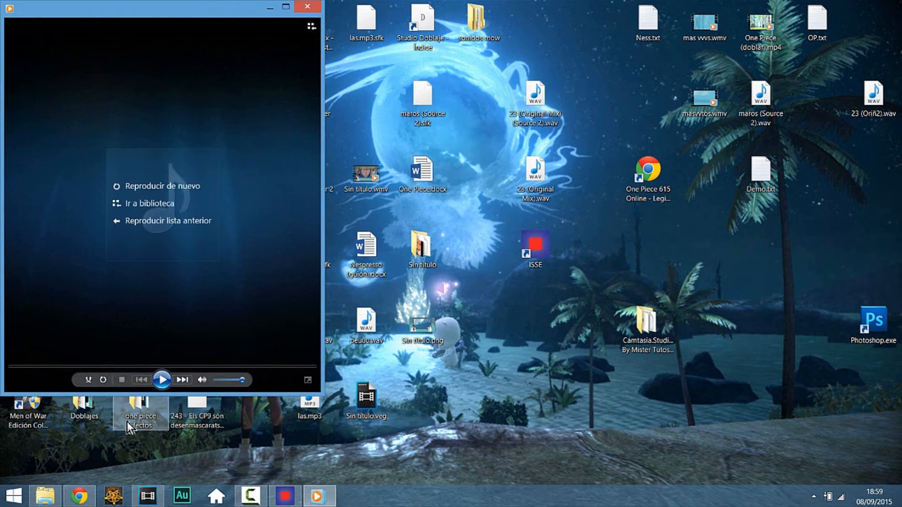
left_click(162, 380)
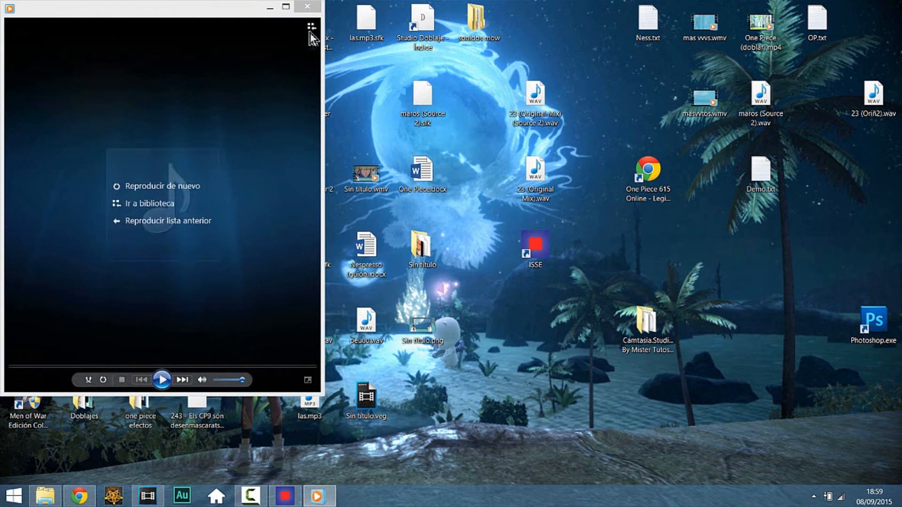
key("alt+F4")
left_click_drag(535, 176, 817, 254)
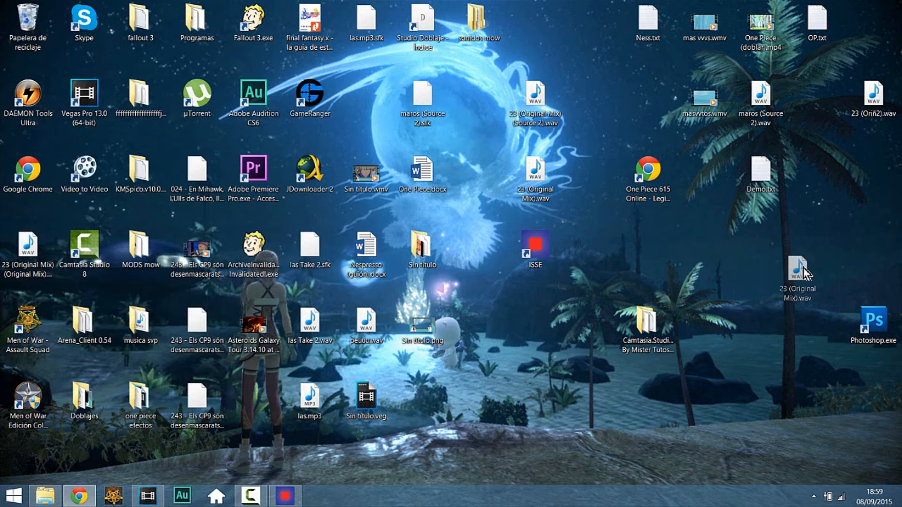
Switch to Vegas Pro and unpin Windows Media Player from the taskbar.
left_click_drag(527, 110, 454, 498)
left_click(467, 230)
left_click(479, 249)
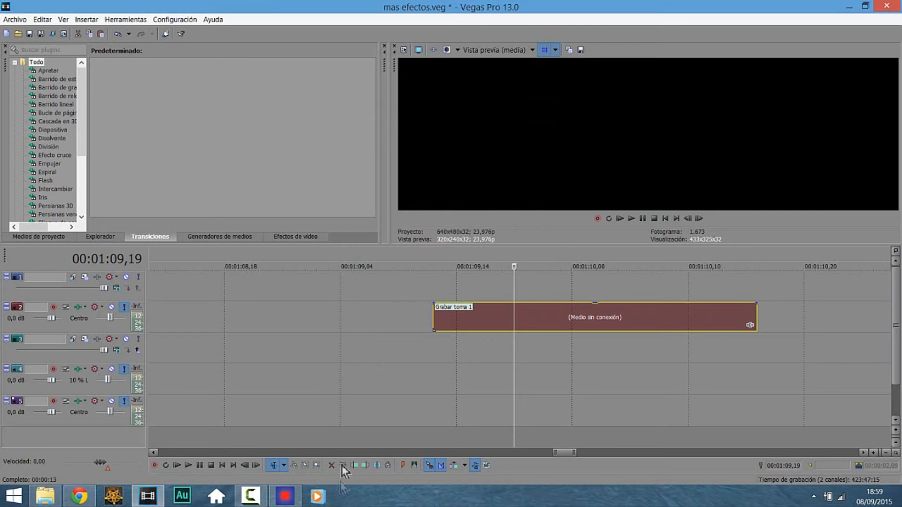
right_click(318, 497)
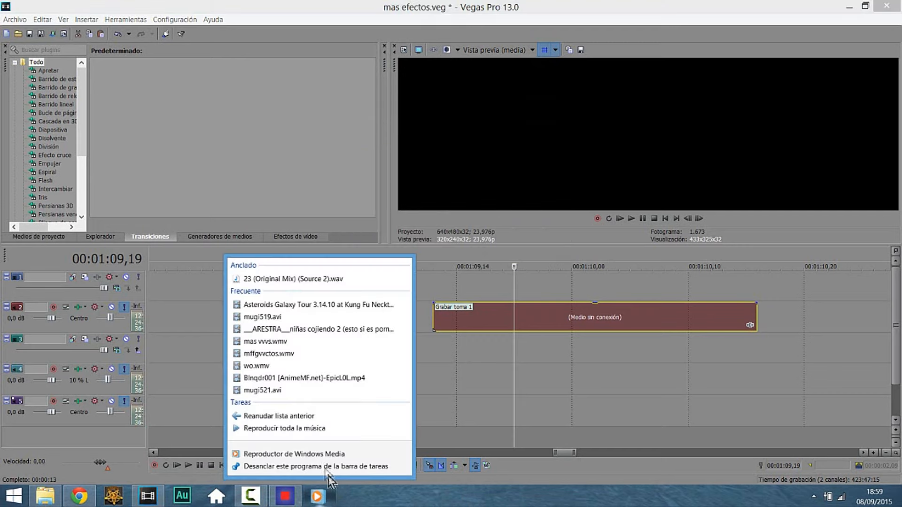
left_click(294, 466)
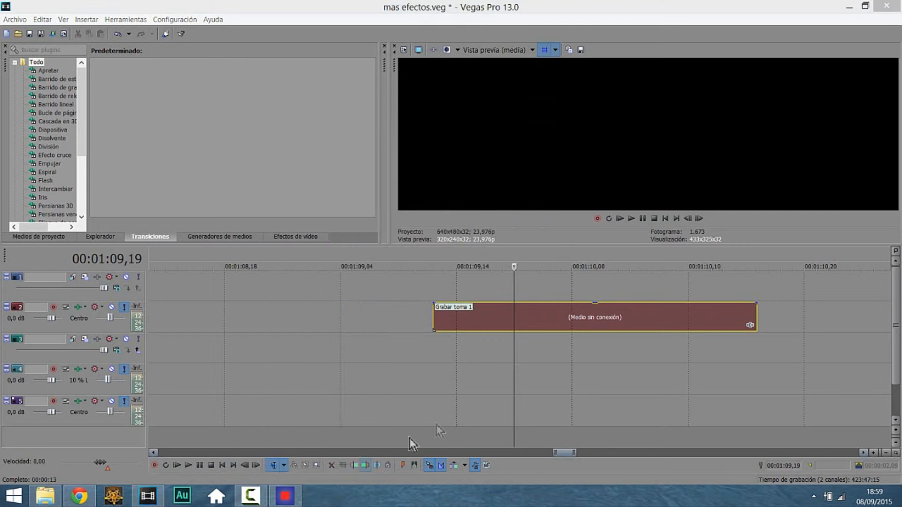
Replace the offline clip Grabar toma 1 on audio track 2 with 23 (Original Mix) (Source 2).wav, starting at 00:01:09,09, and play it.
left_click(497, 314)
key("Delete")
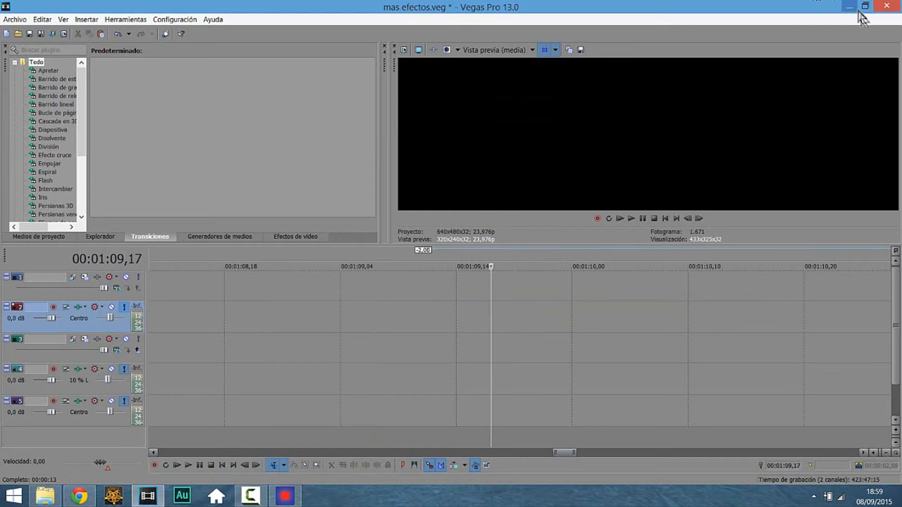
left_click(849, 6)
mouse_move(536, 176)
left_mouse_down()
mouse_move(212, 381)
mouse_move(158, 496)
mouse_move(155, 489)
mouse_move(397, 343)
mouse_move(401, 315)
left_mouse_up()
key("space")
key("space")
scroll(402, 315, "down", 10)
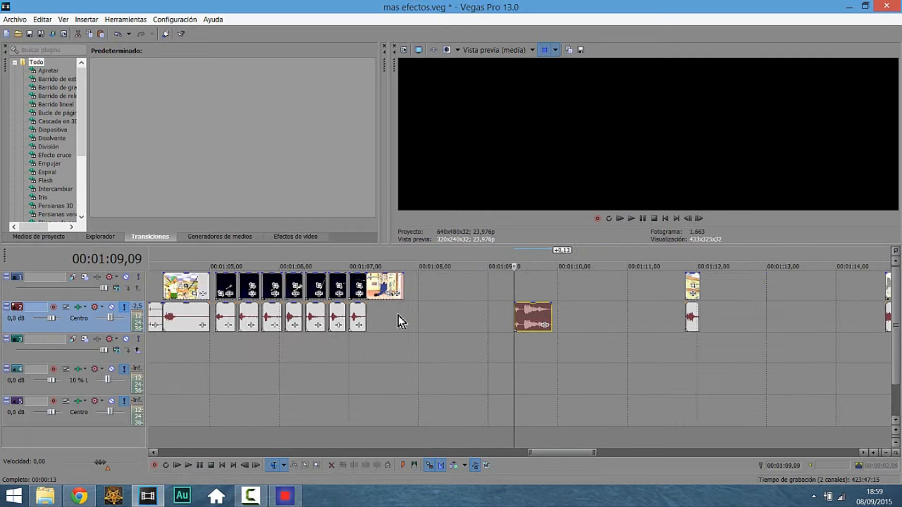
Move the last video clip of the preceding group on track 1 above the fall sound clip, starting at 00:01:09,07.
scroll(376, 324, "down", 3)
left_click_drag(340, 452, 396, 421)
scroll(422, 304, "up", 8)
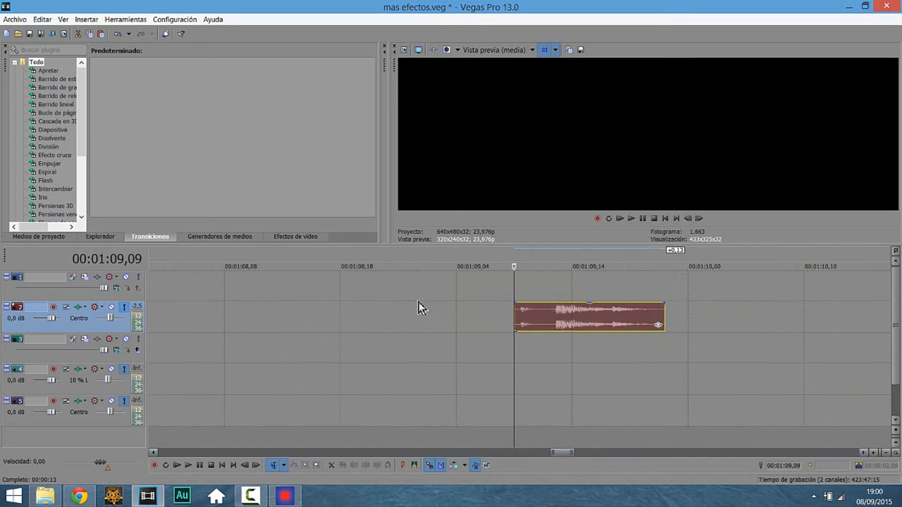
left_click_drag(268, 289, 550, 293)
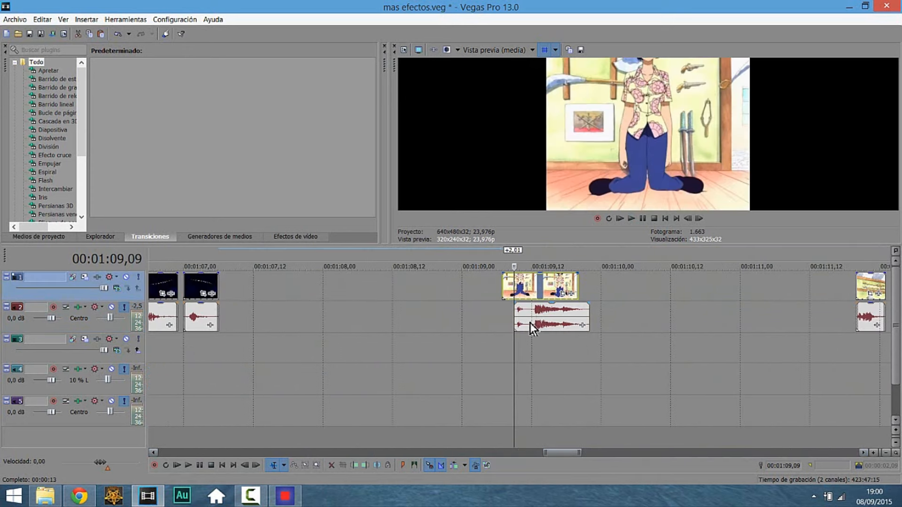
scroll(518, 322, "up", 2)
left_click(490, 317)
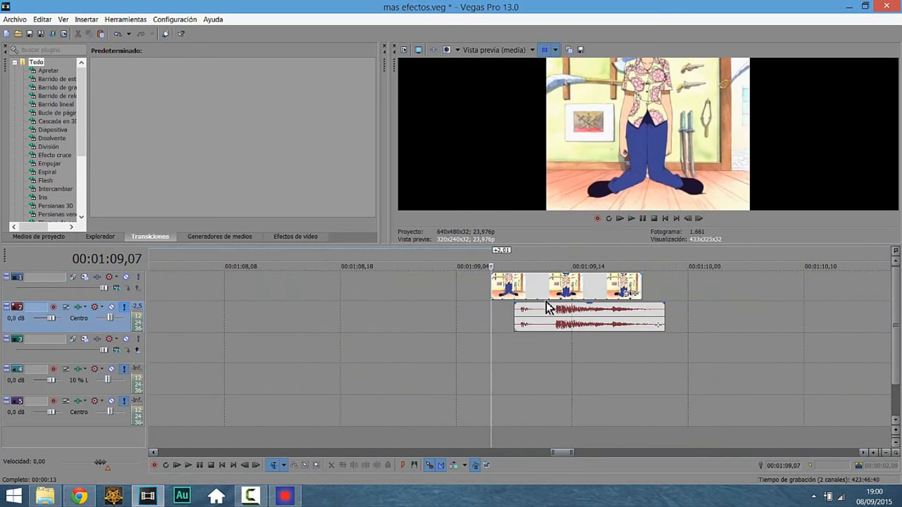
Select the time range from 00:01:09,07 to 00:01:10,01 around the video and fall sound clips and play it back.
double_click(549, 294)
left_click_drag(639, 266, 698, 266)
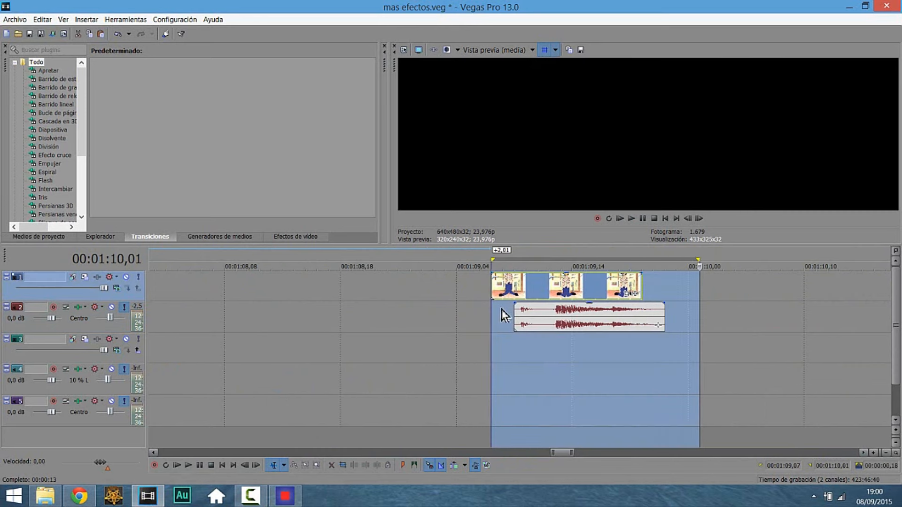
left_click(489, 289)
key("space")
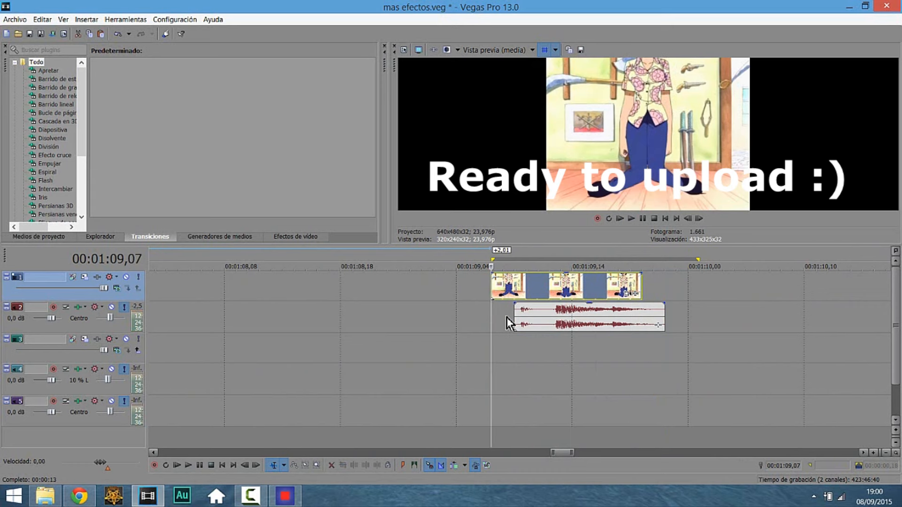
Render the selection to the desktop as vvvv.wmv with the Windows Media Video V11 template Vídeo HD 1080-30p a 8 Mbps.
left_click(15, 21)
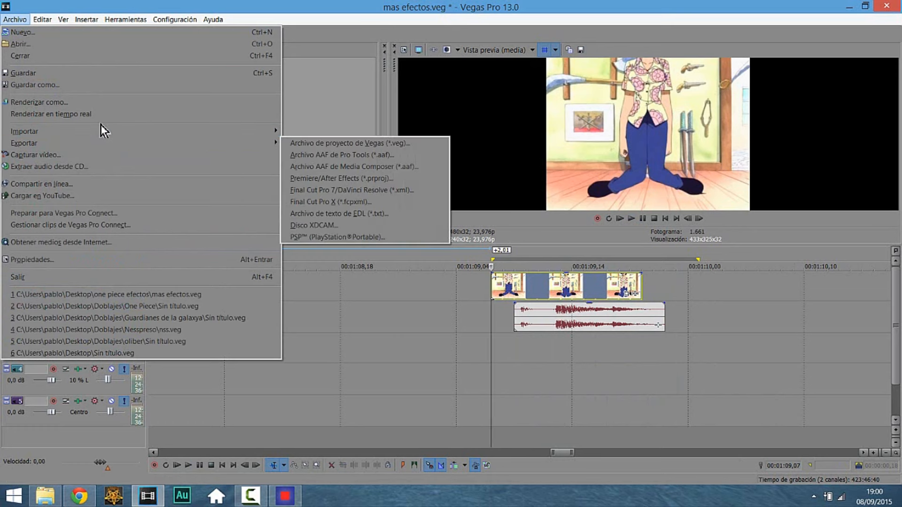
mouse_move(88, 143)
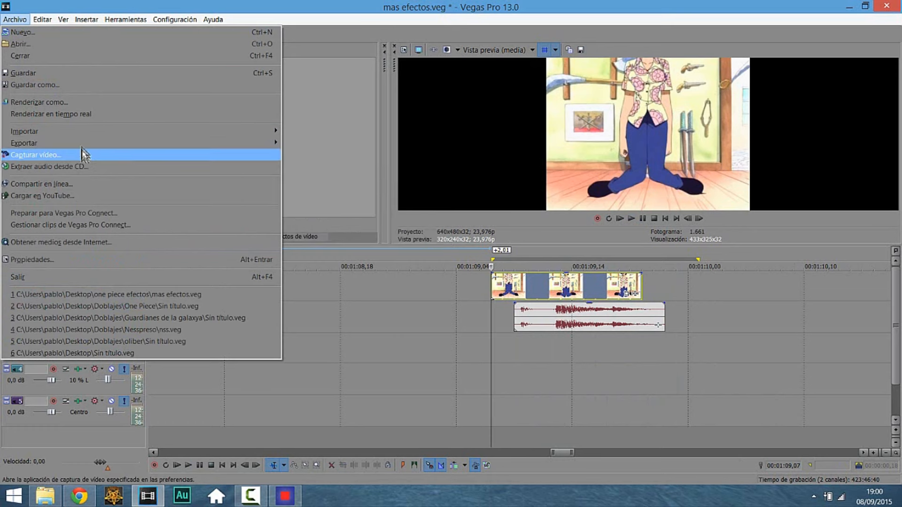
left_click(72, 104)
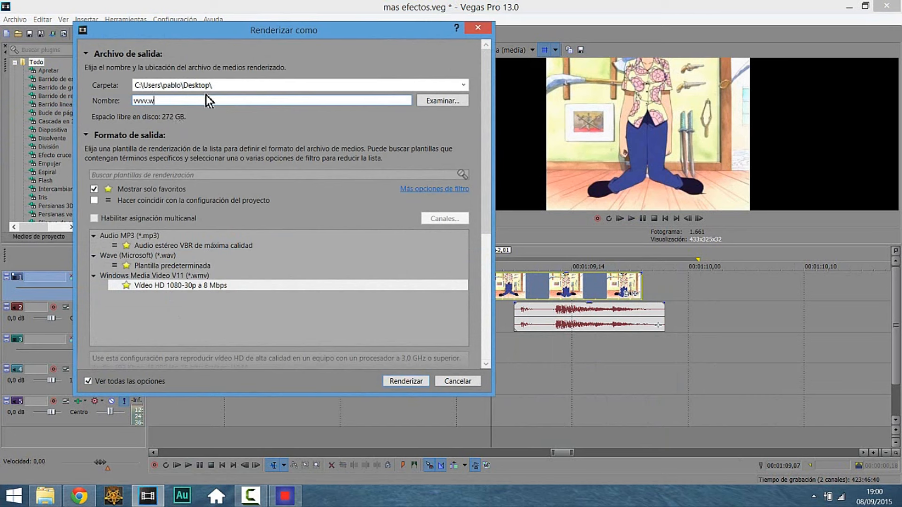
type("mv")
left_click(407, 382)
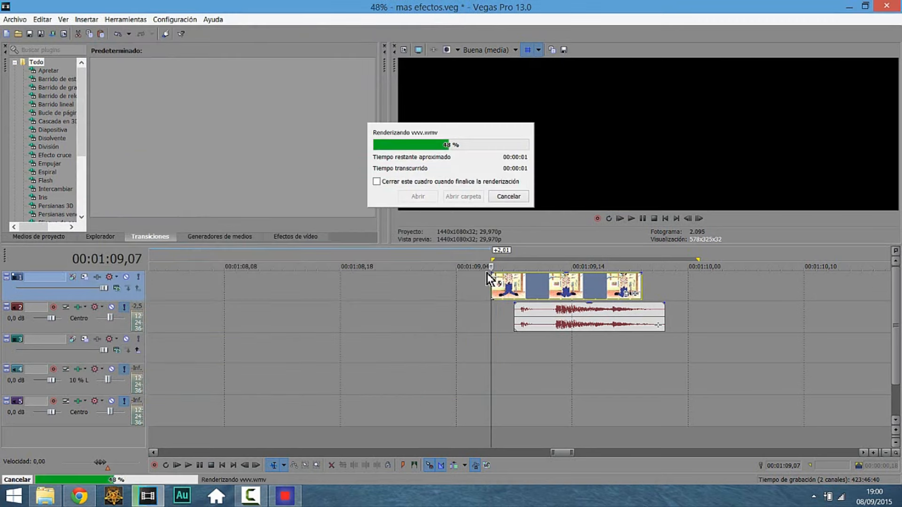
left_click(508, 197)
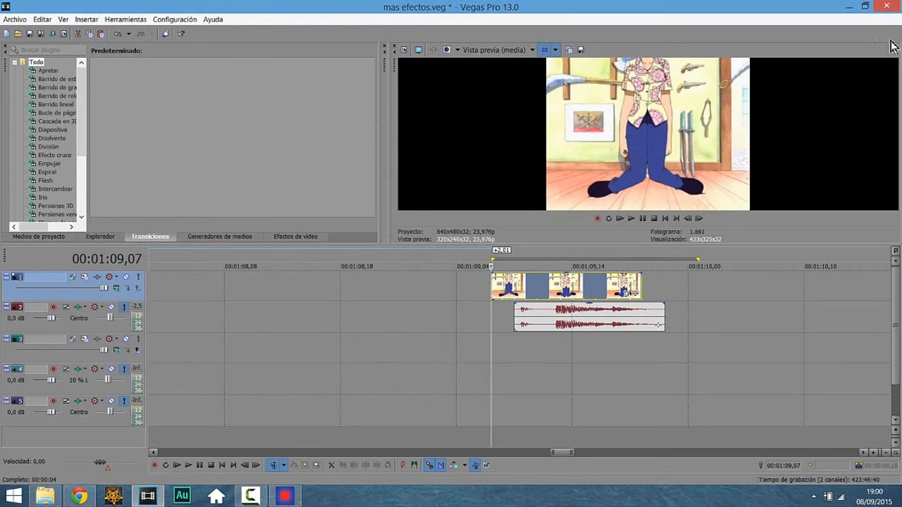
On the desktop, move vvvv.wmv above the Source 2 audio file and play it.
left_click(848, 7)
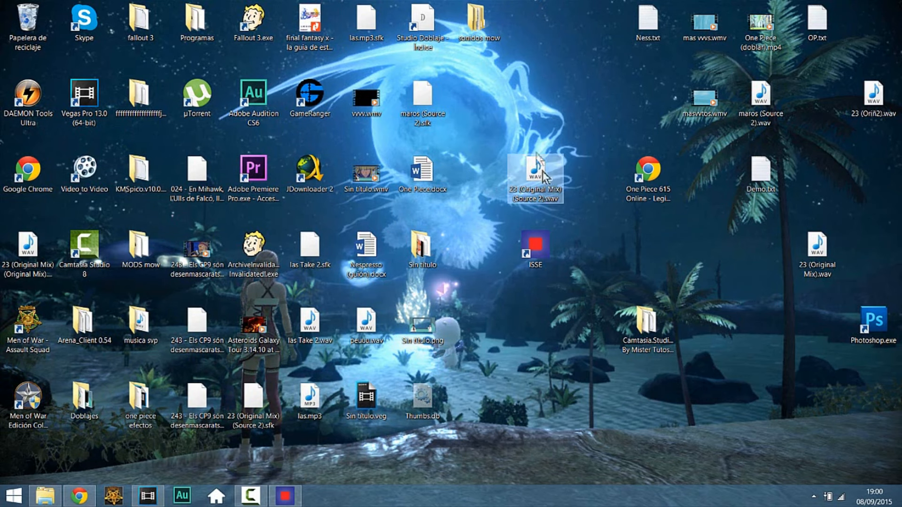
left_click_drag(371, 101, 563, 123)
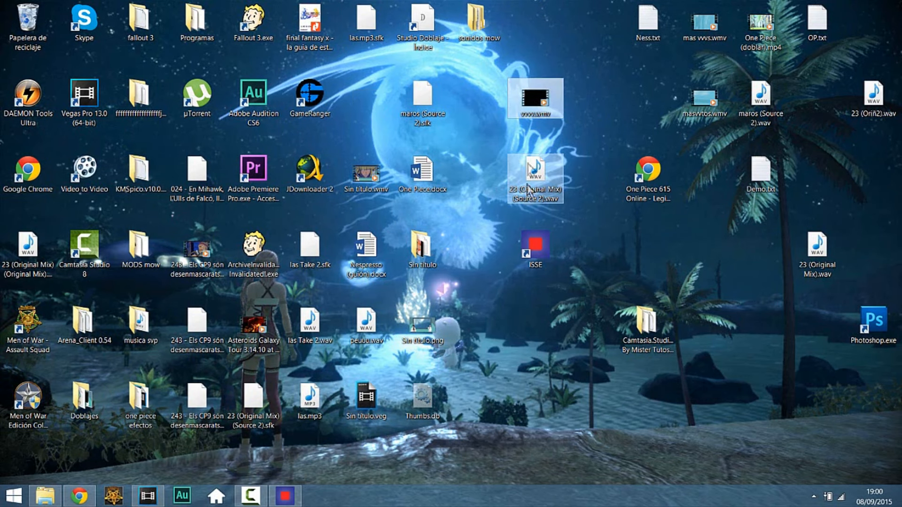
double_click(539, 97)
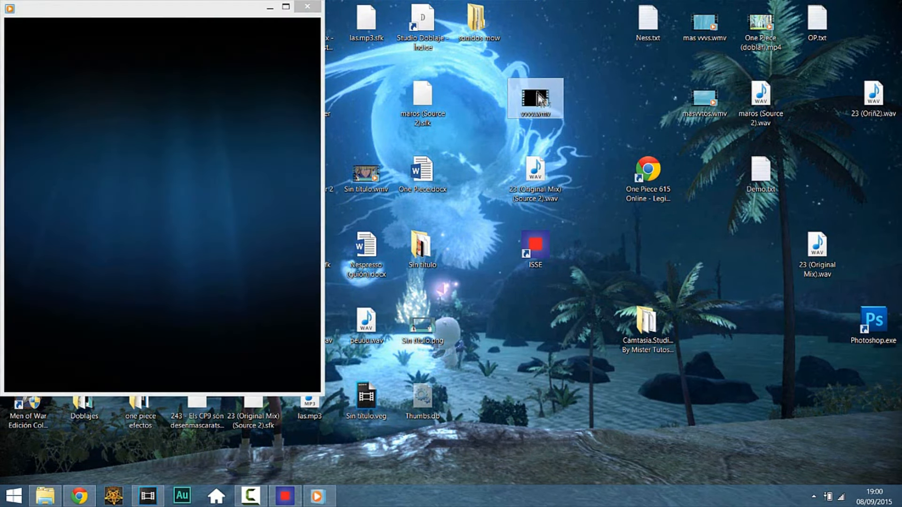